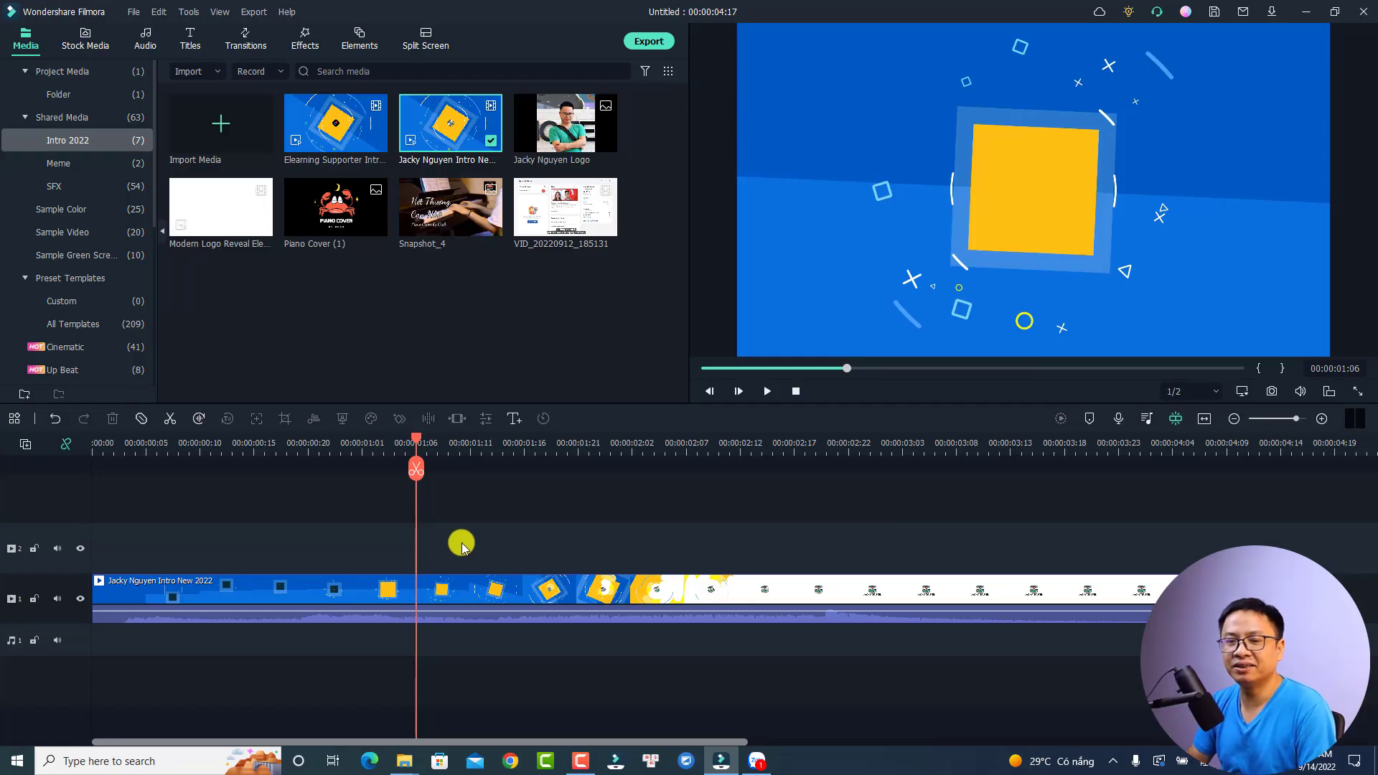
Replay the start of the intro clip and check the account details panel.
click(115, 450)
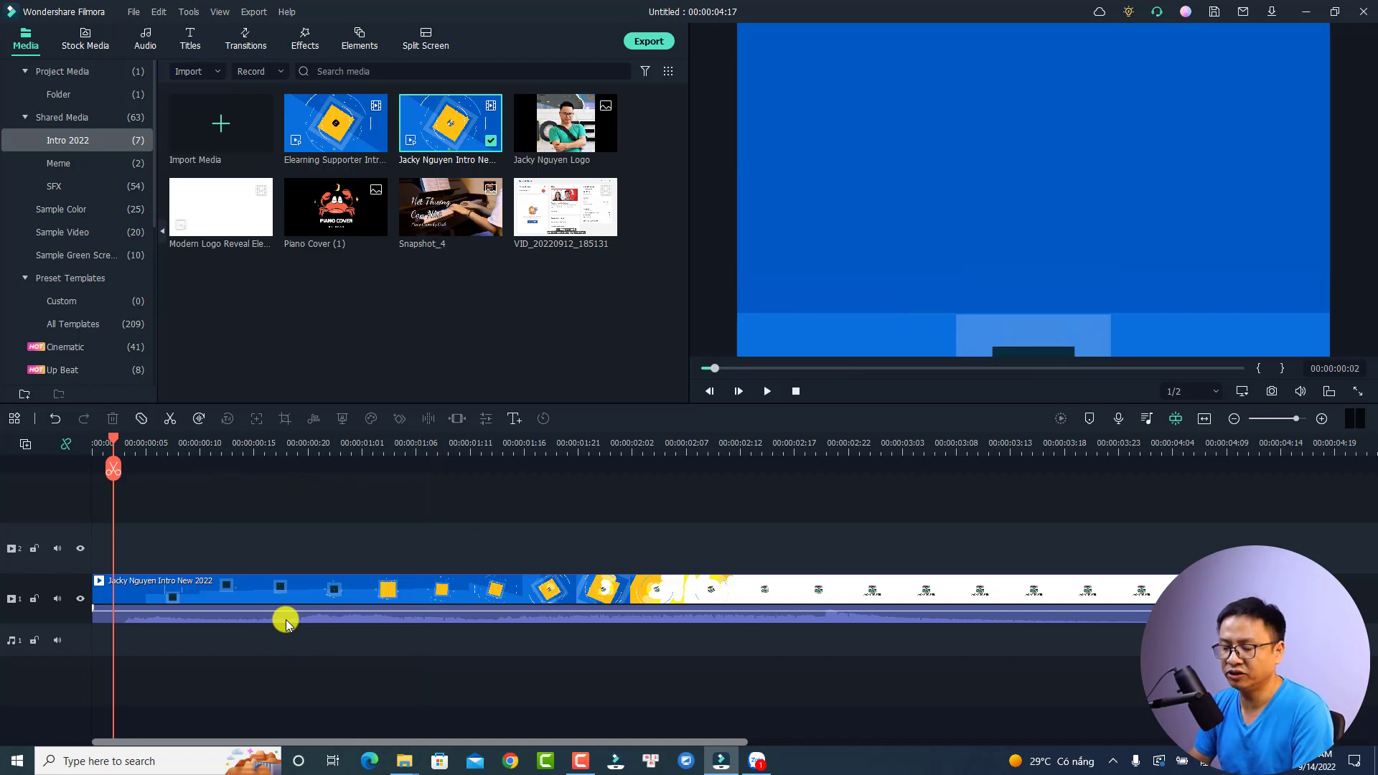
key(space)
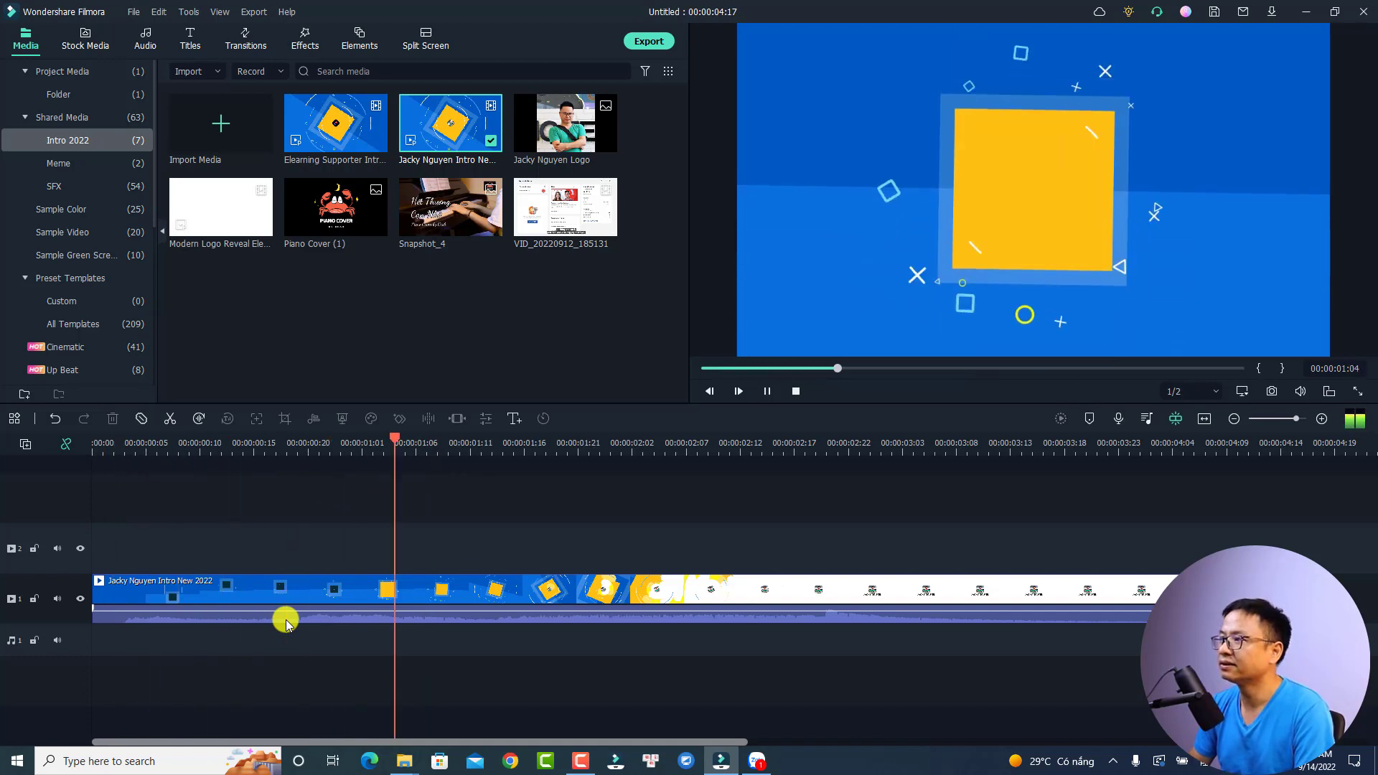
key(space)
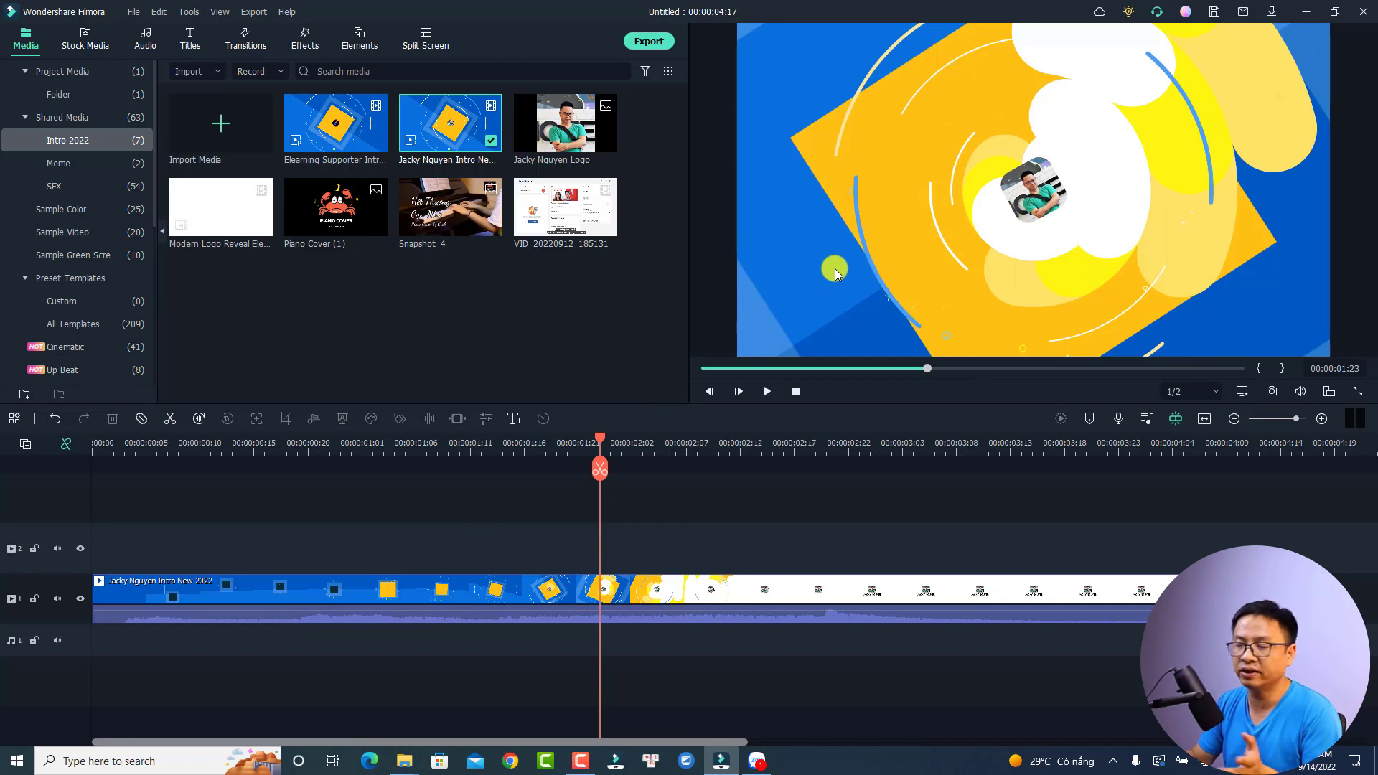
click(1185, 11)
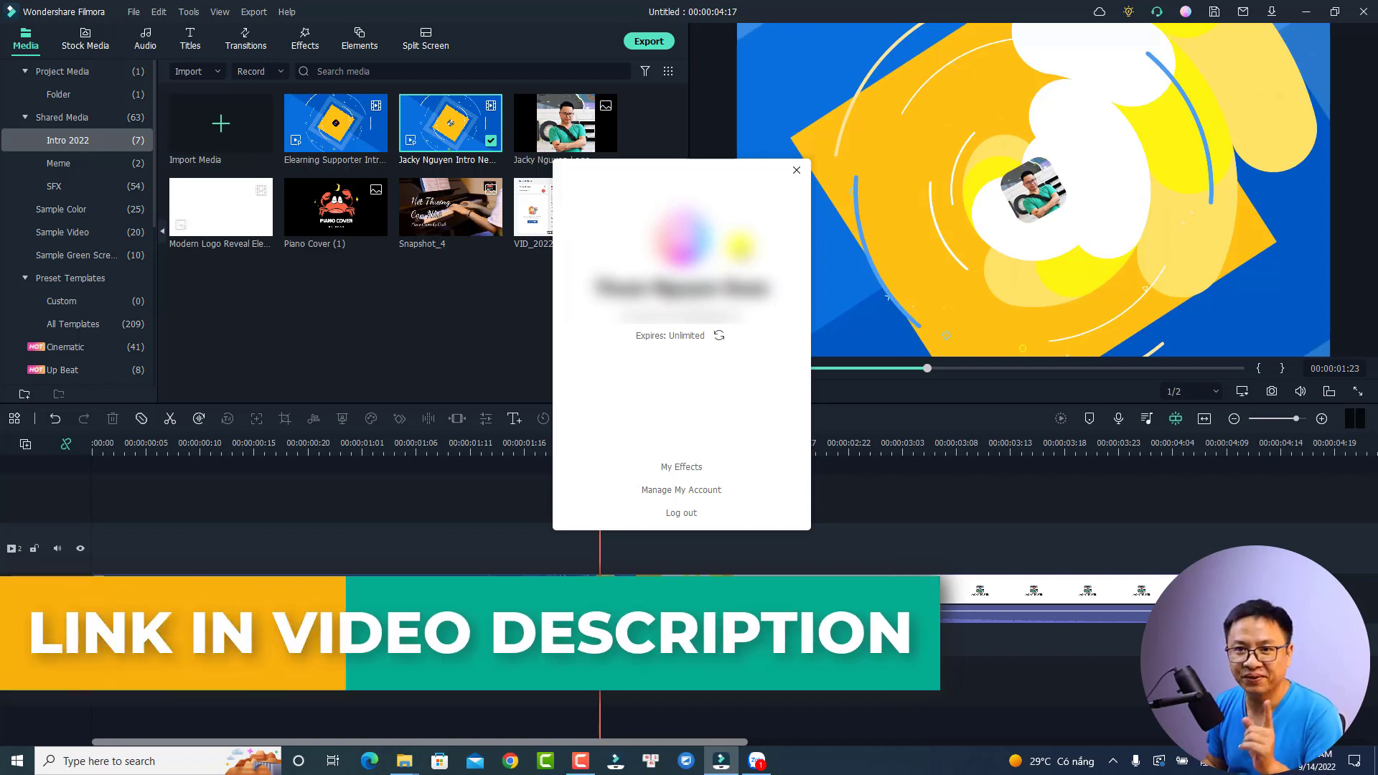
click(797, 170)
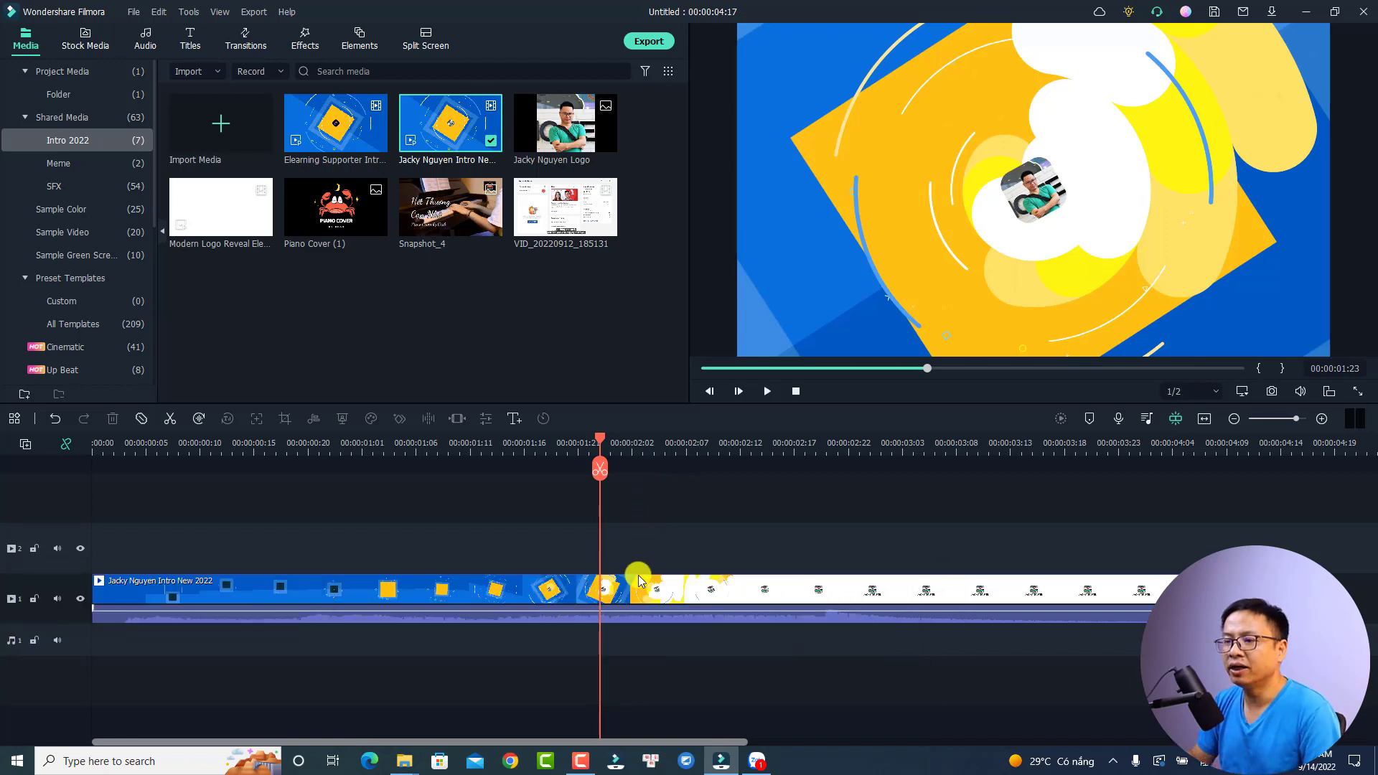
Open Export, browse the Local and Device presets, and switch to YouTube upload.
click(649, 43)
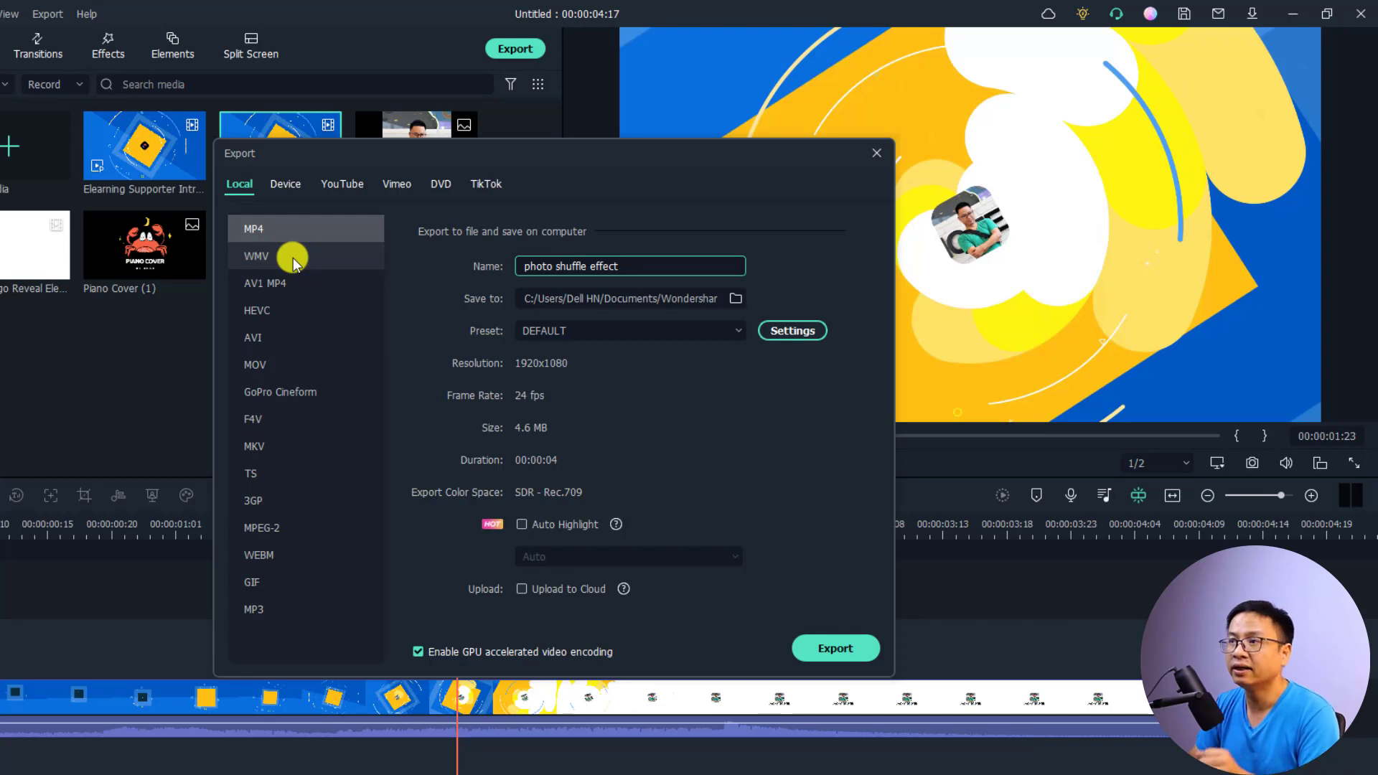
click(294, 185)
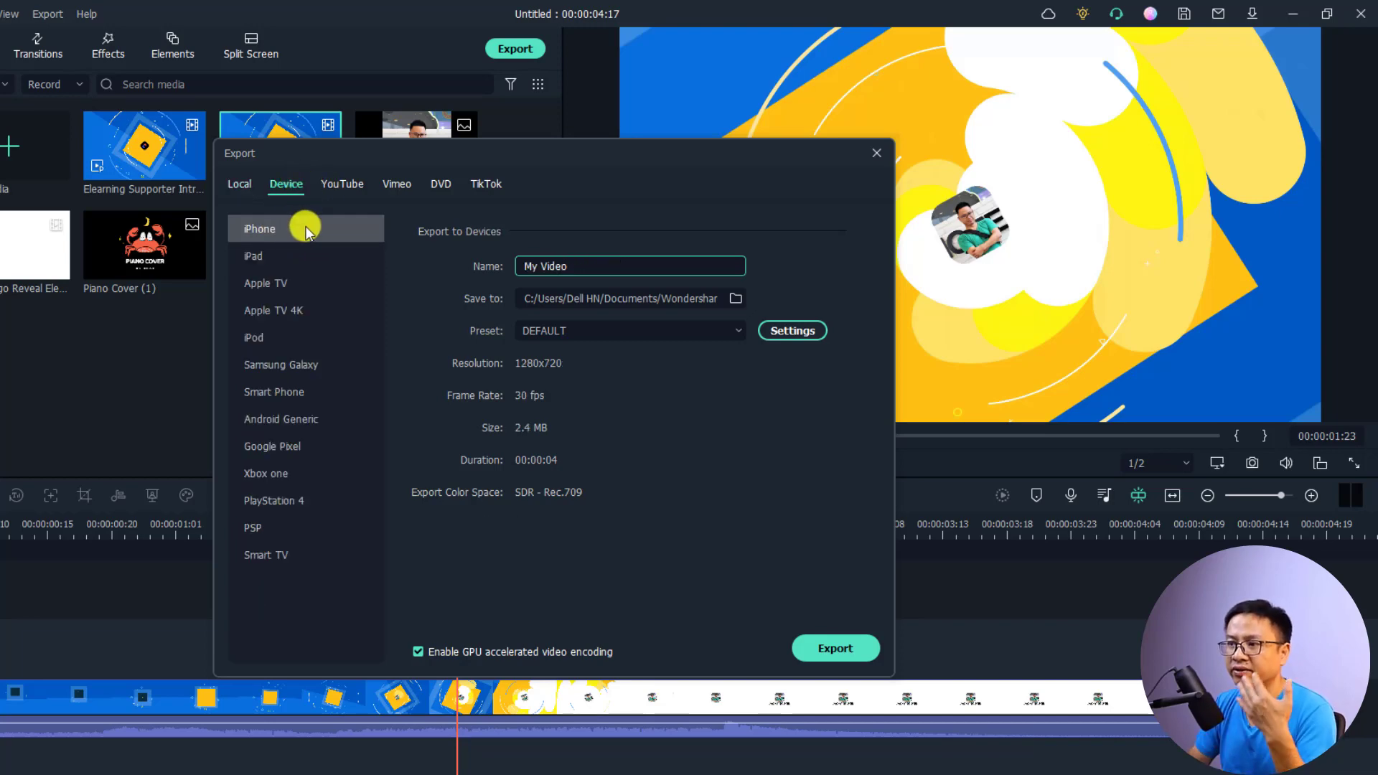
click(327, 187)
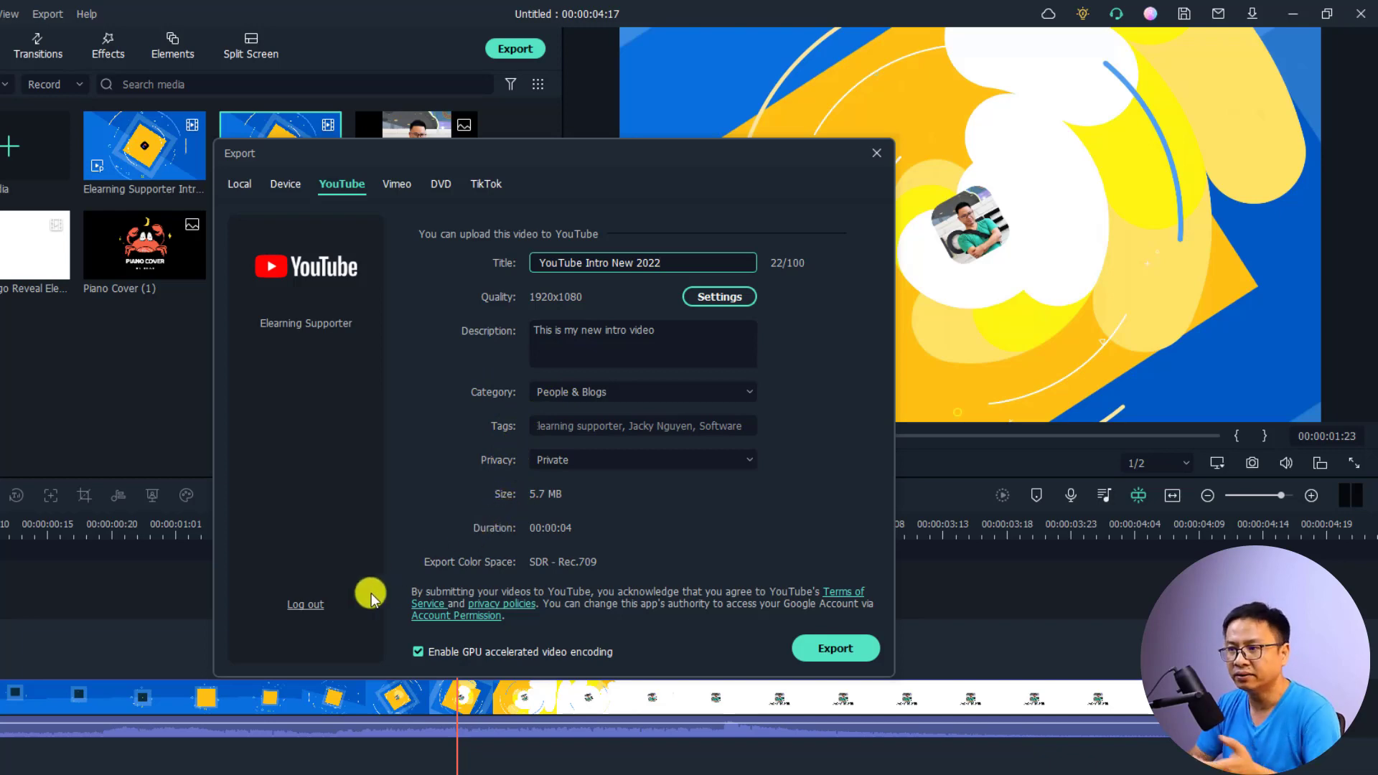
Log out of the linked YouTube account and start Sign in with Google.
click(302, 606)
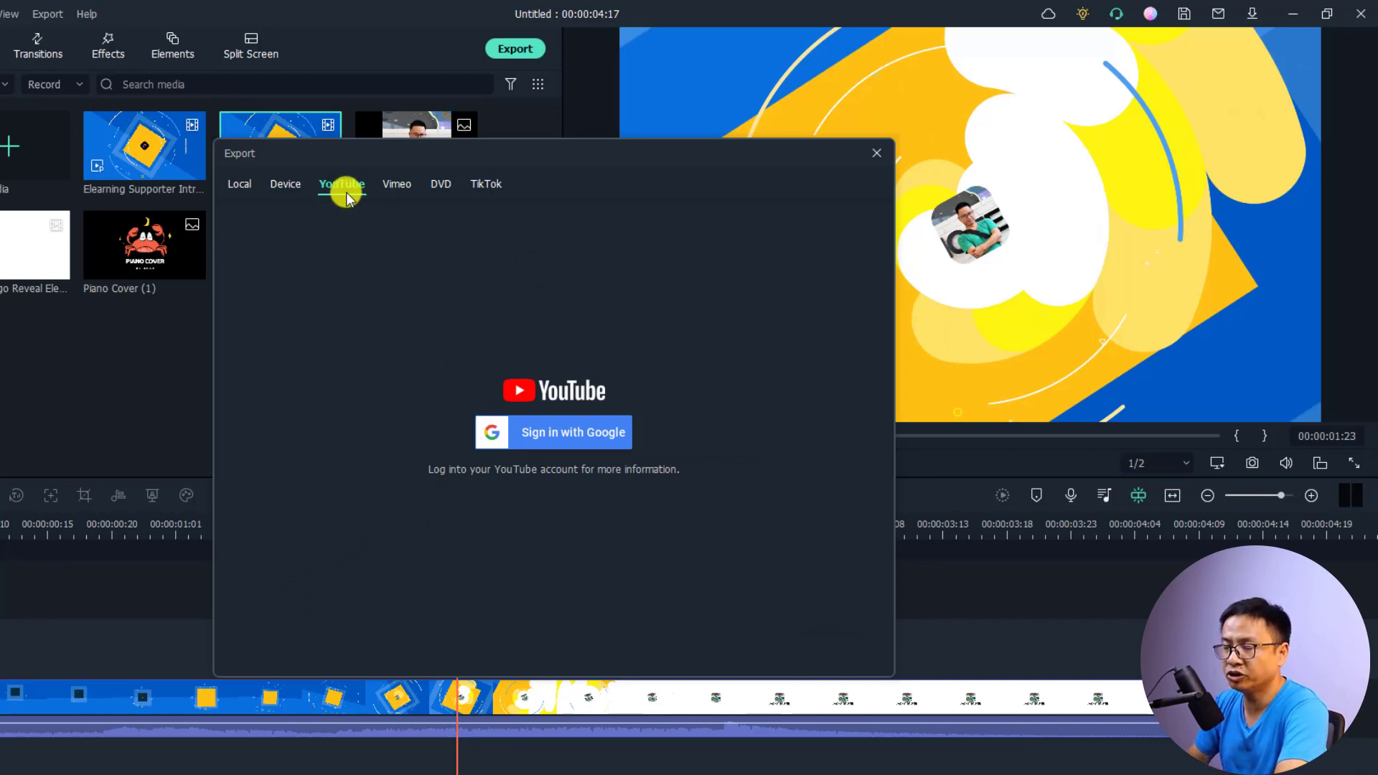
click(531, 439)
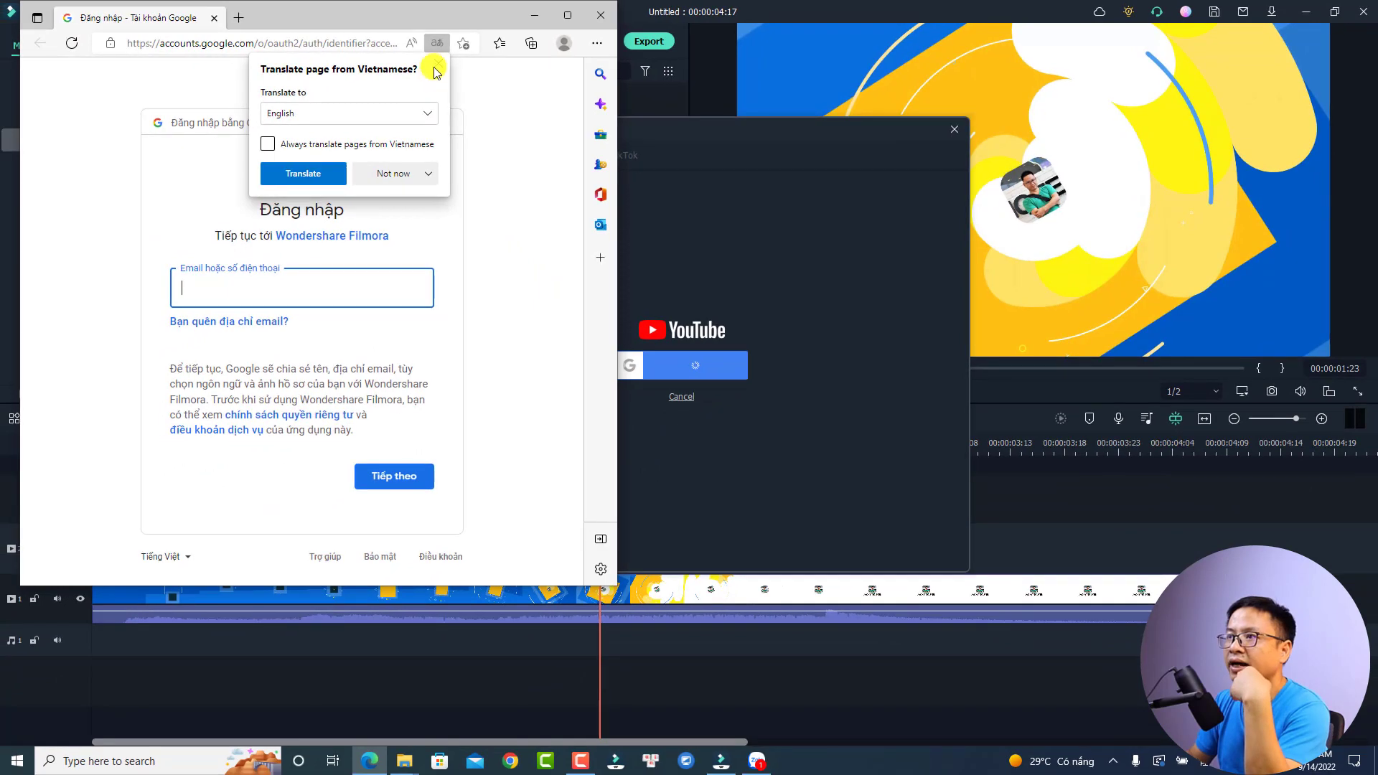
Dismiss the Translate offer, maximize Edge, and submit the Google account email.
click(437, 42)
click(567, 16)
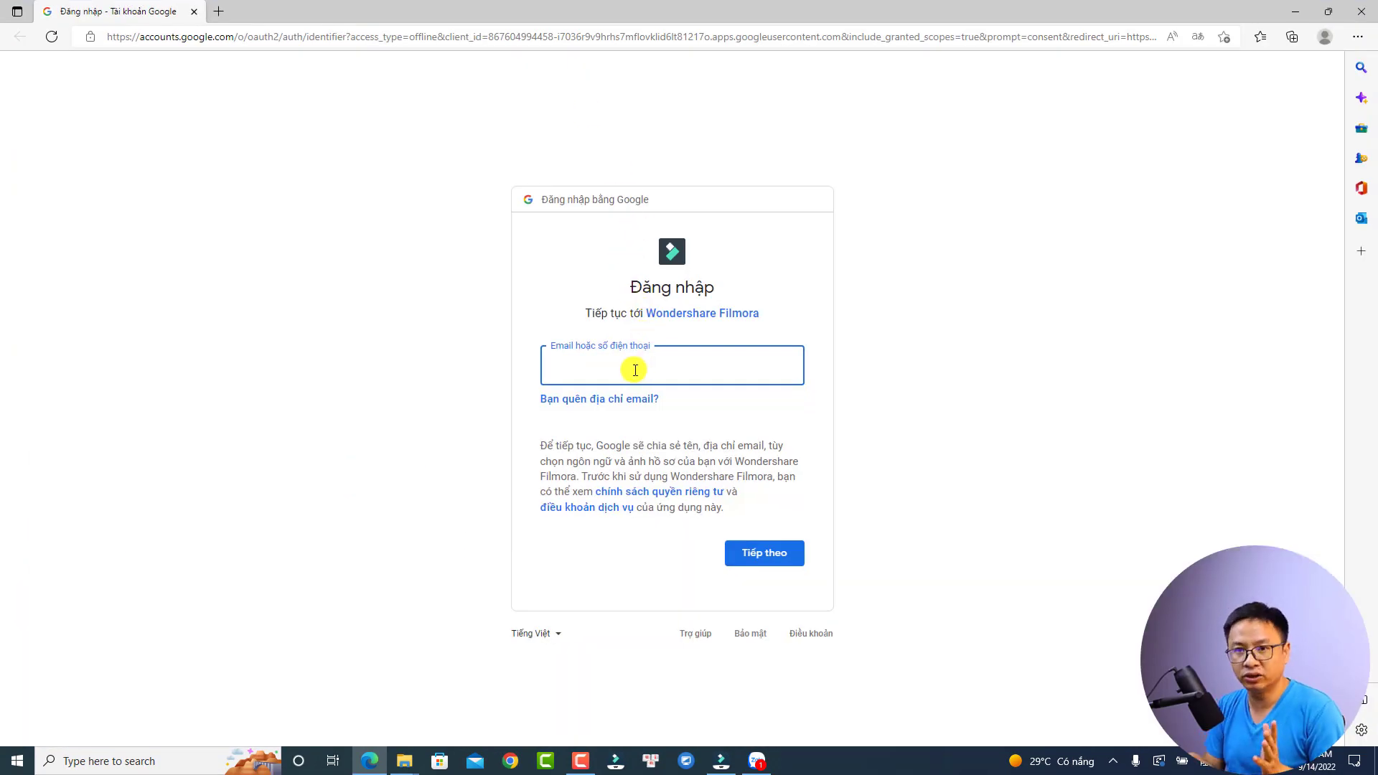
click(635, 369)
text(prosc)
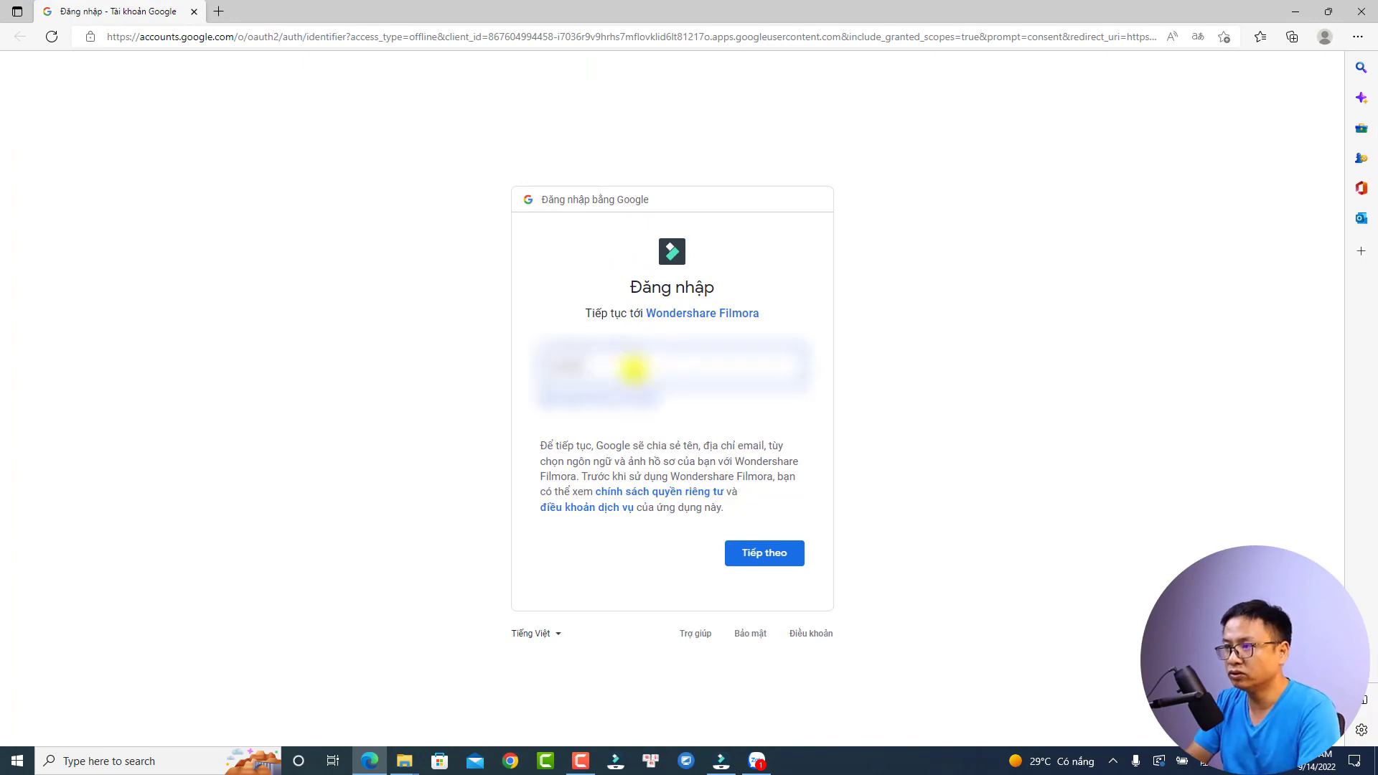
text(hool.vn)
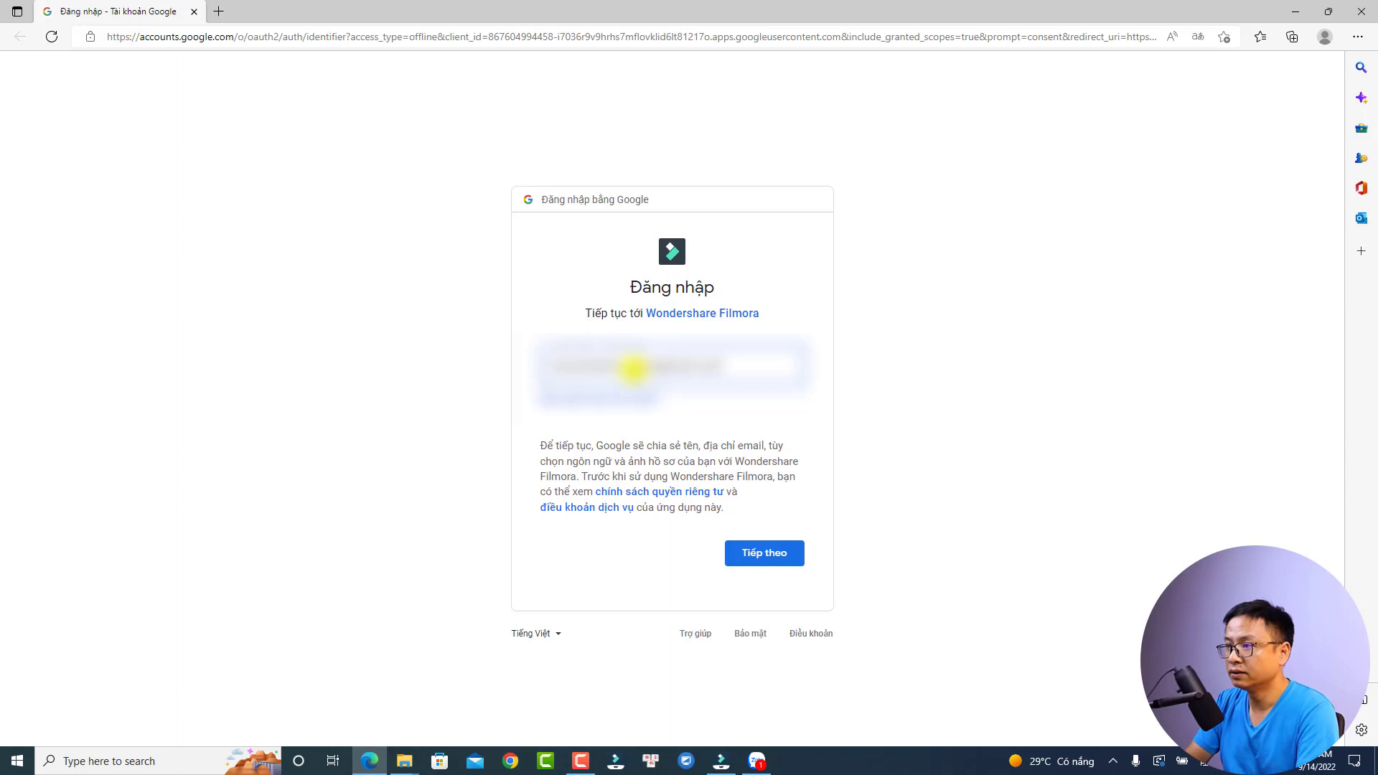
key(Return)
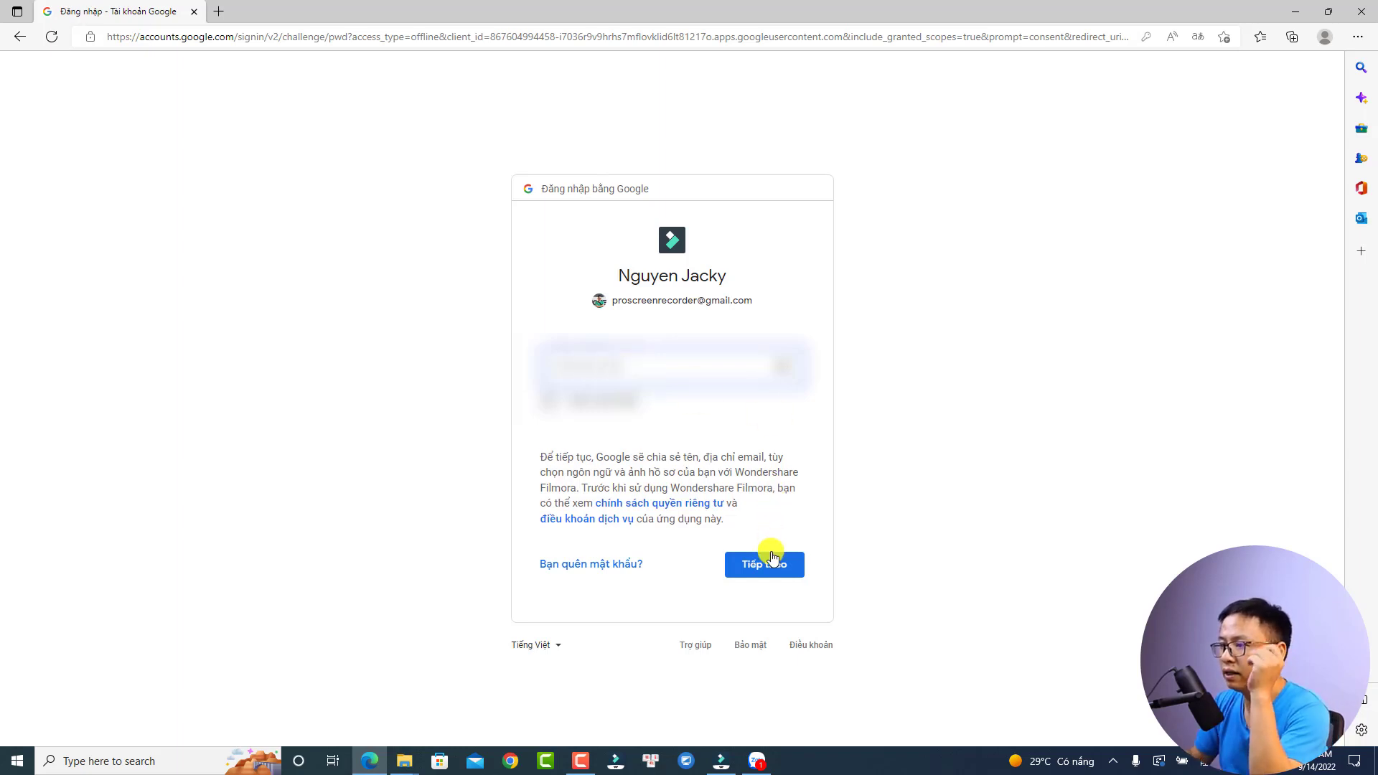
Submit the password and complete 2-step verification using a Bluetooth security key.
click(768, 567)
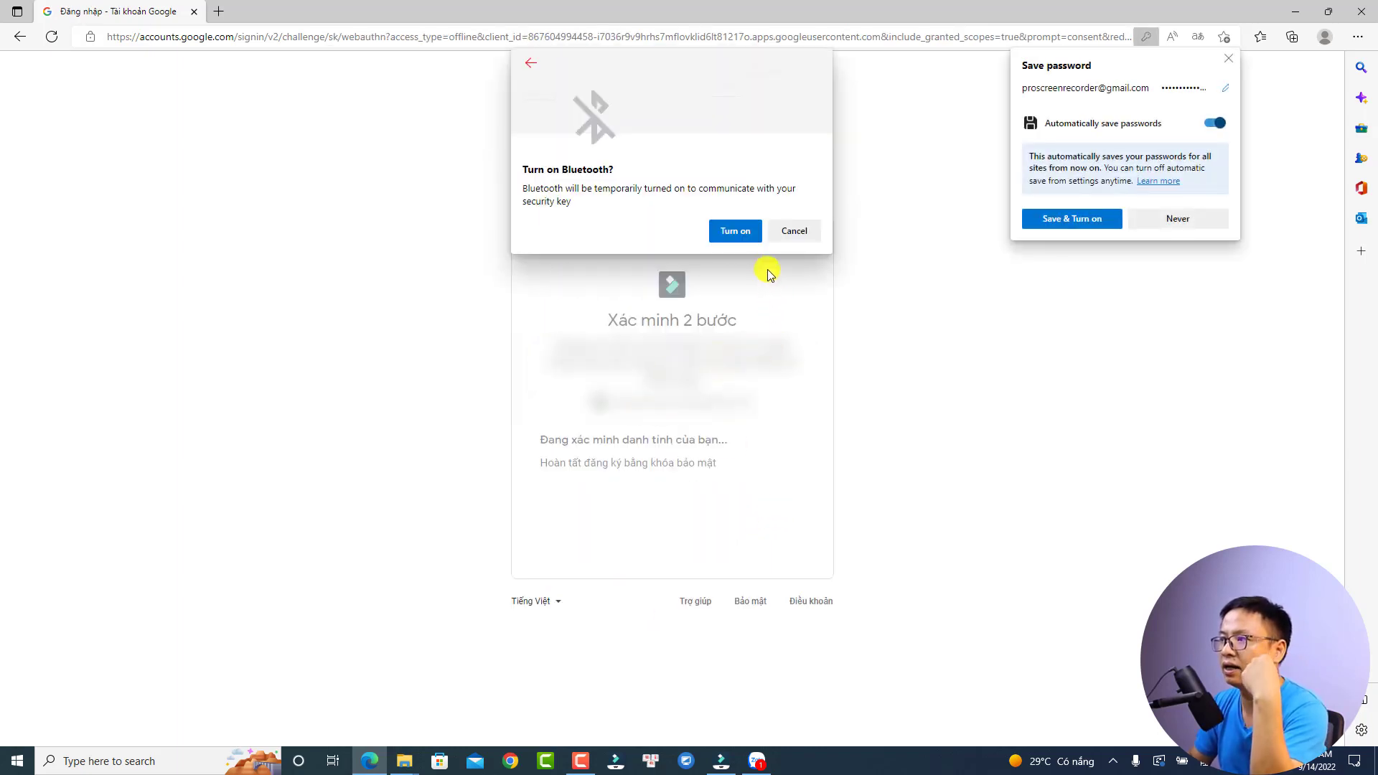
click(746, 237)
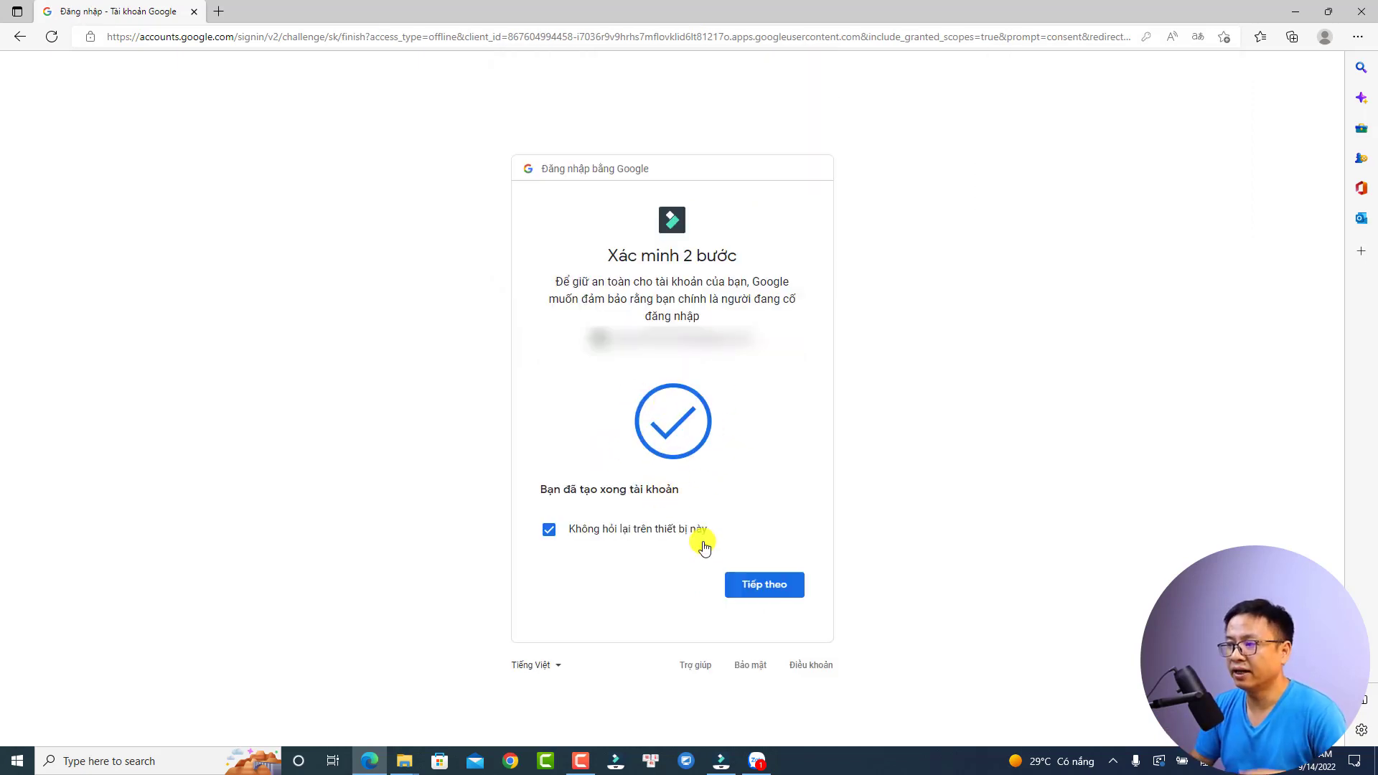
click(751, 591)
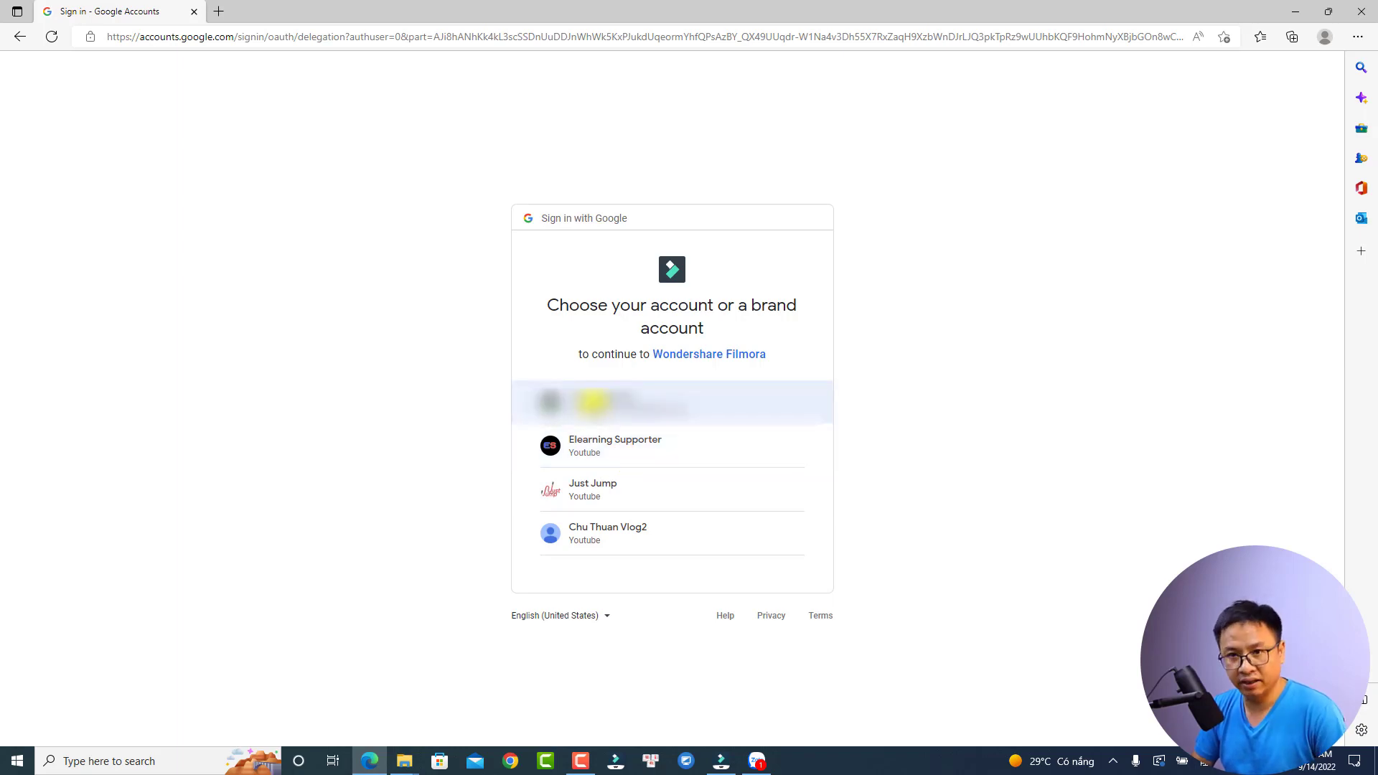
Choose the Elearning Supporter channel and allow Filmora access to its YouTube account.
click(595, 449)
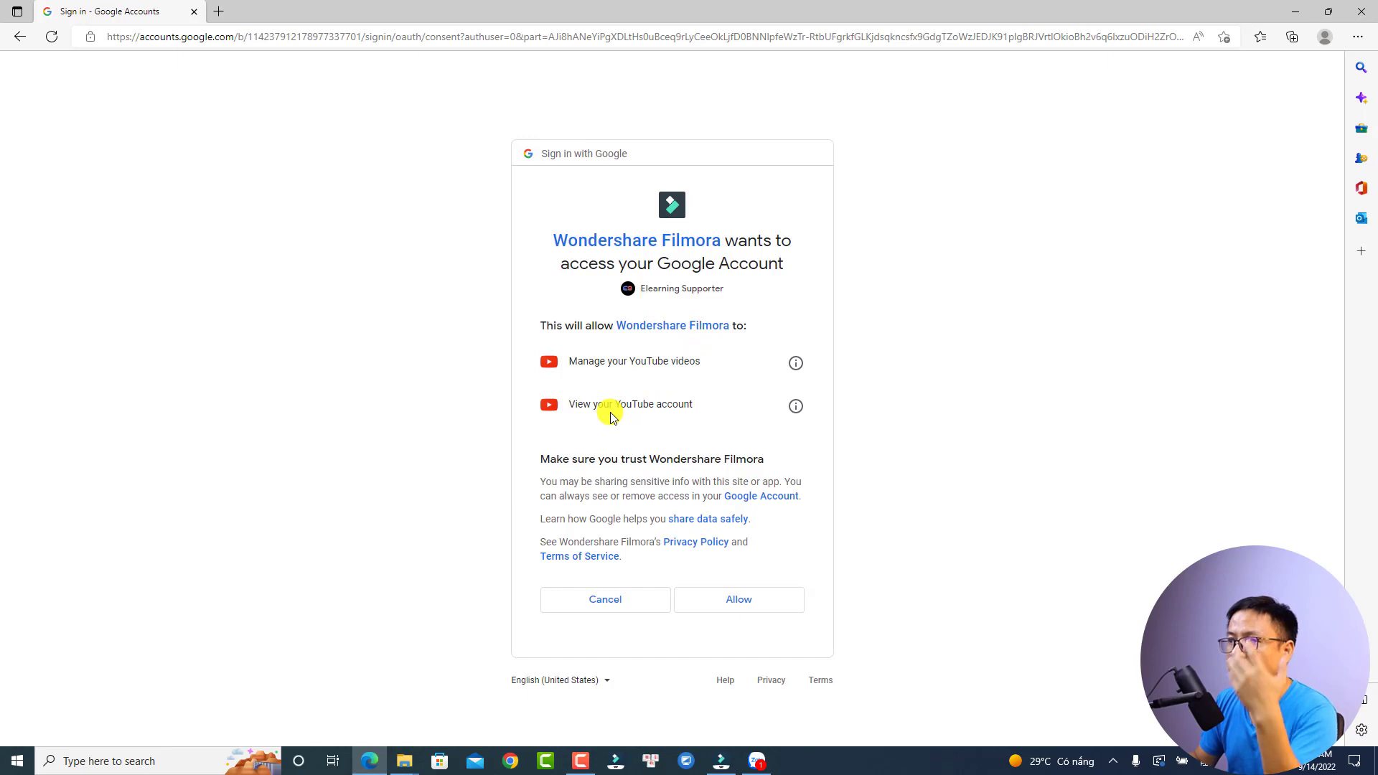
click(739, 601)
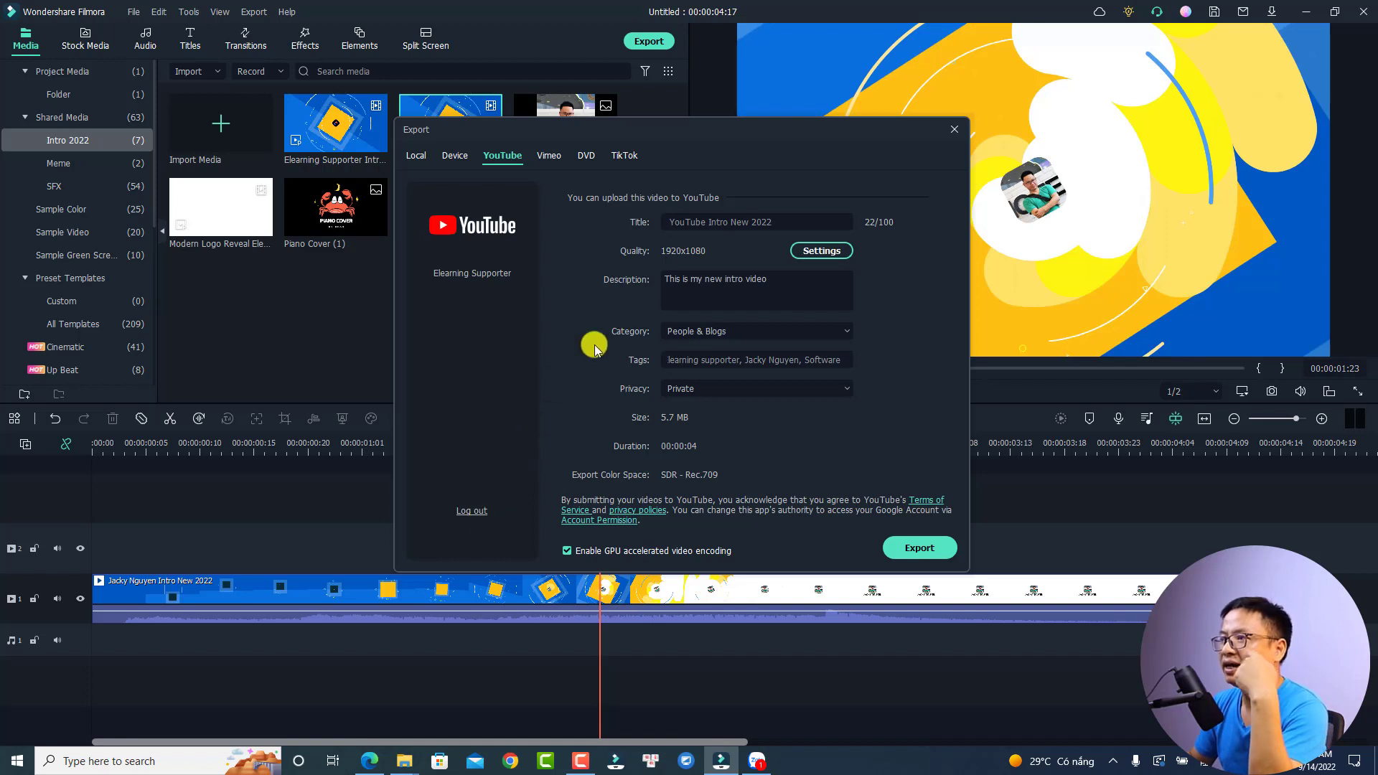
Start retyping the title, then set upload quality to Best: 24 fps, 20000 kbps bit rate.
drag(804, 220, 638, 217)
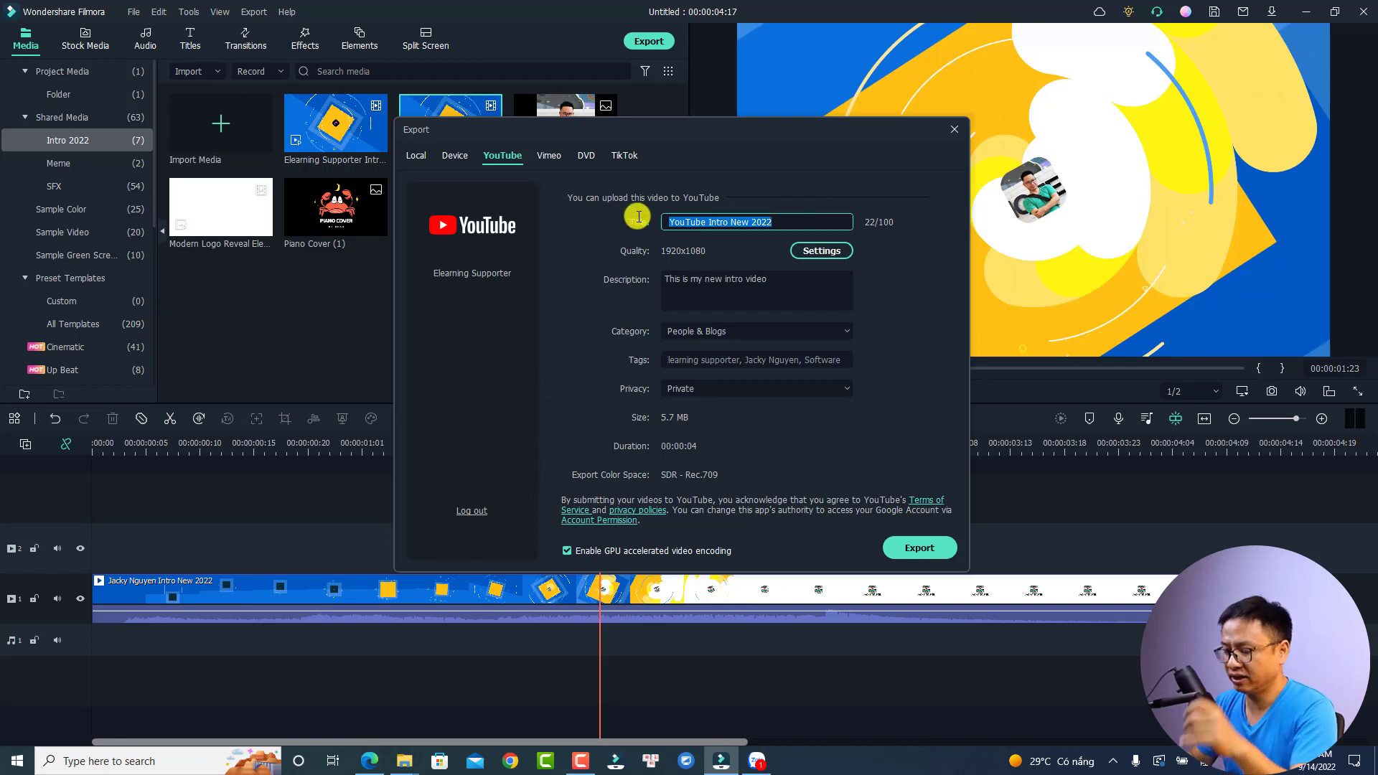
text(This e)
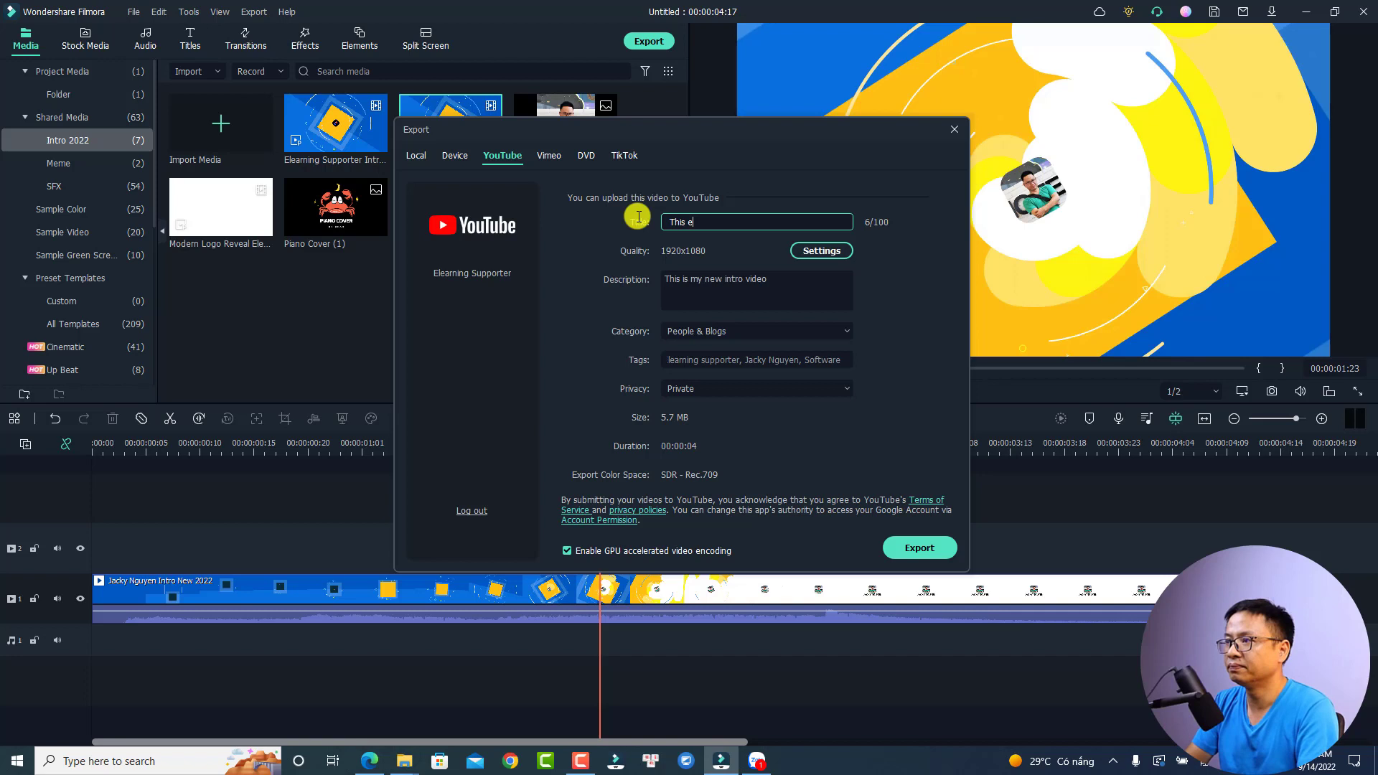
key(BackSpace)
text(is example title)
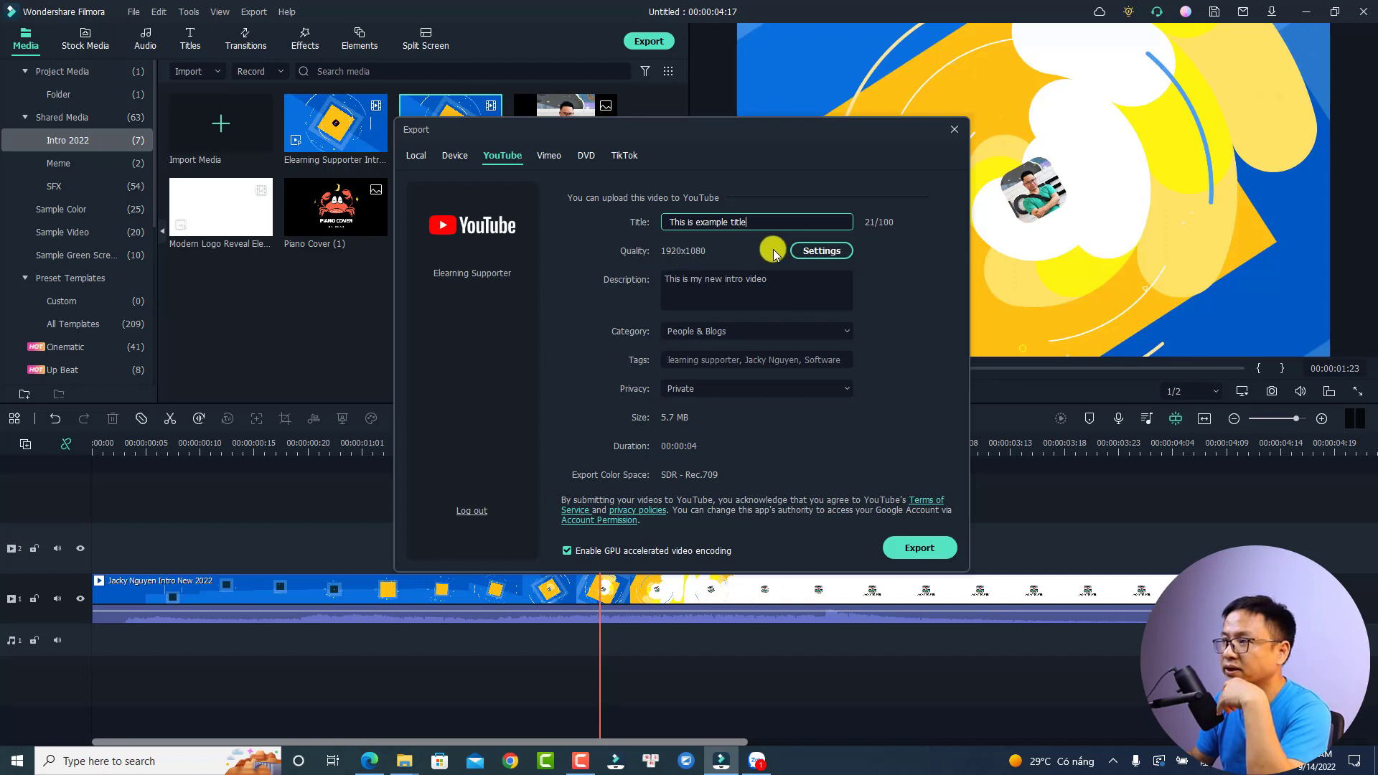
click(818, 253)
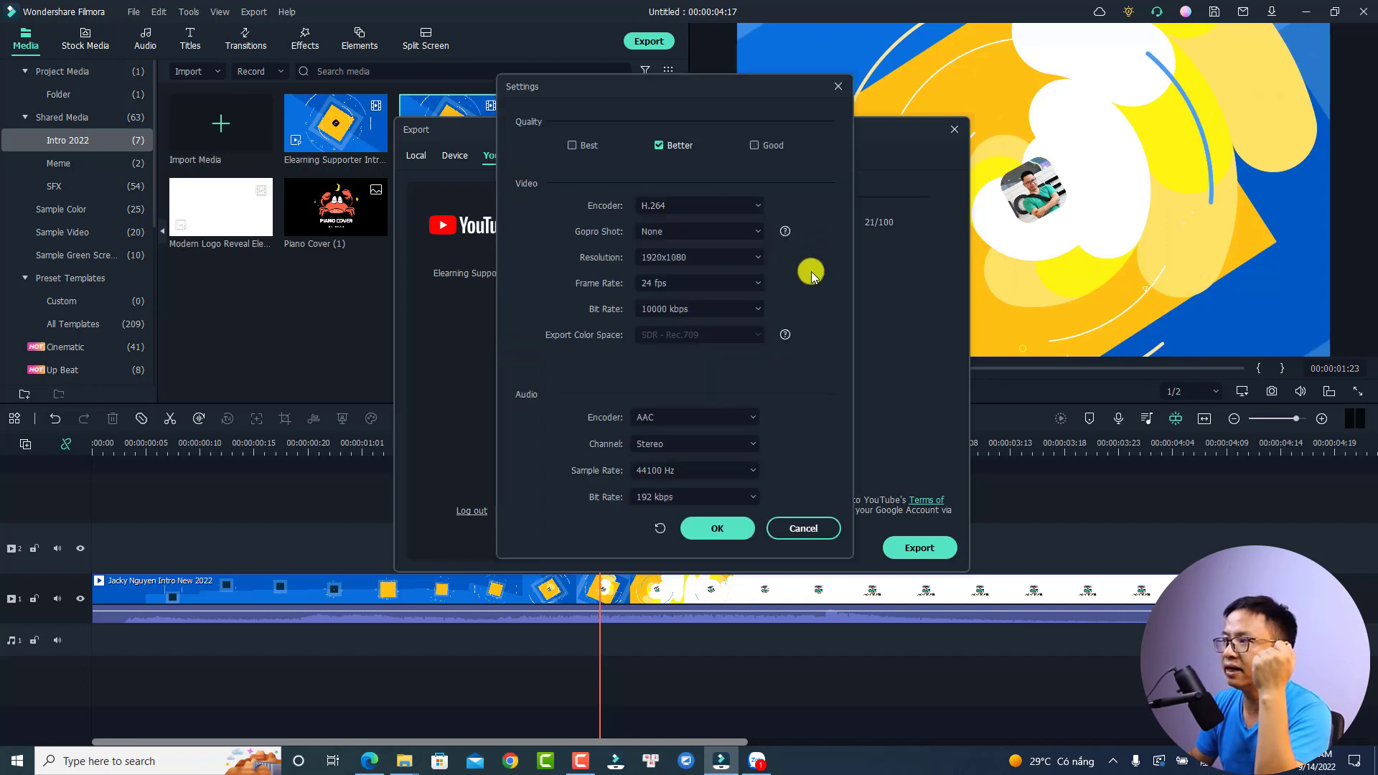
click(674, 282)
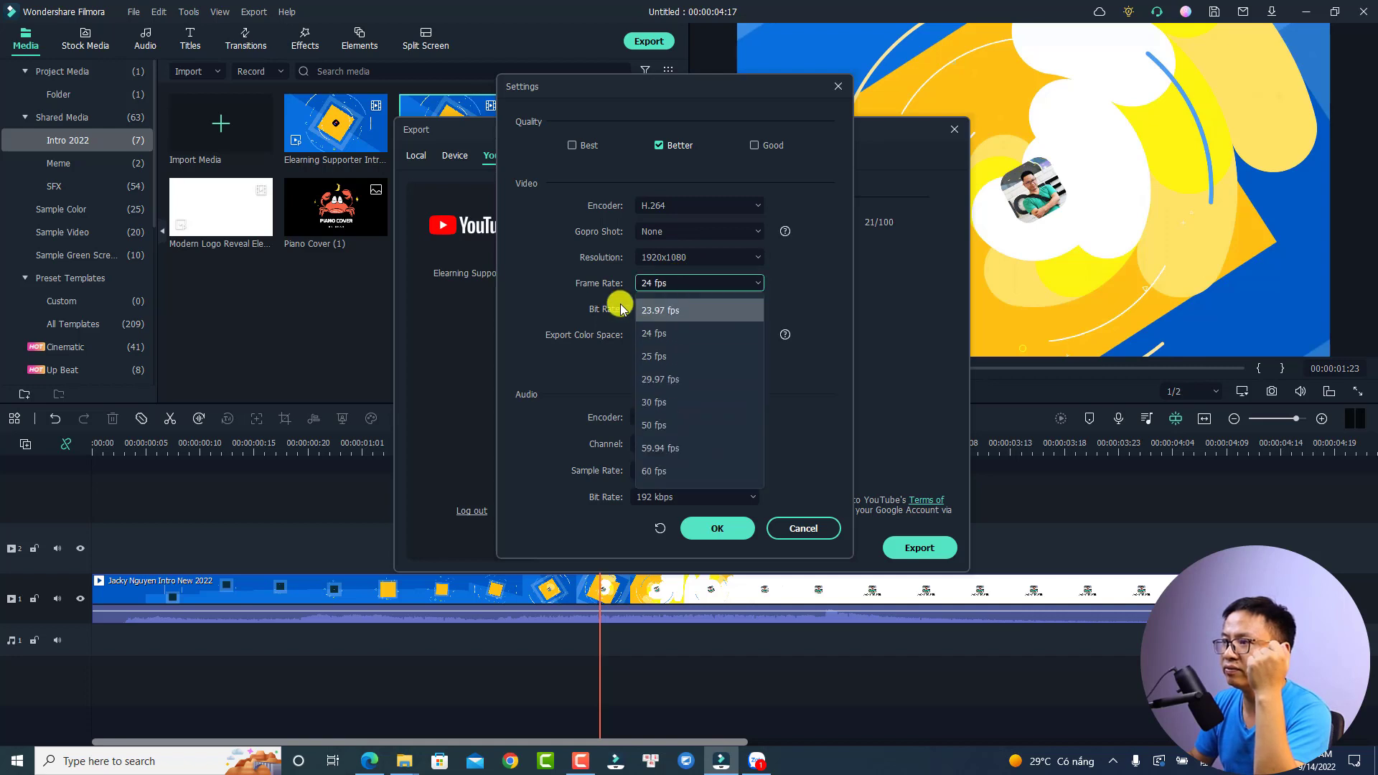
click(649, 337)
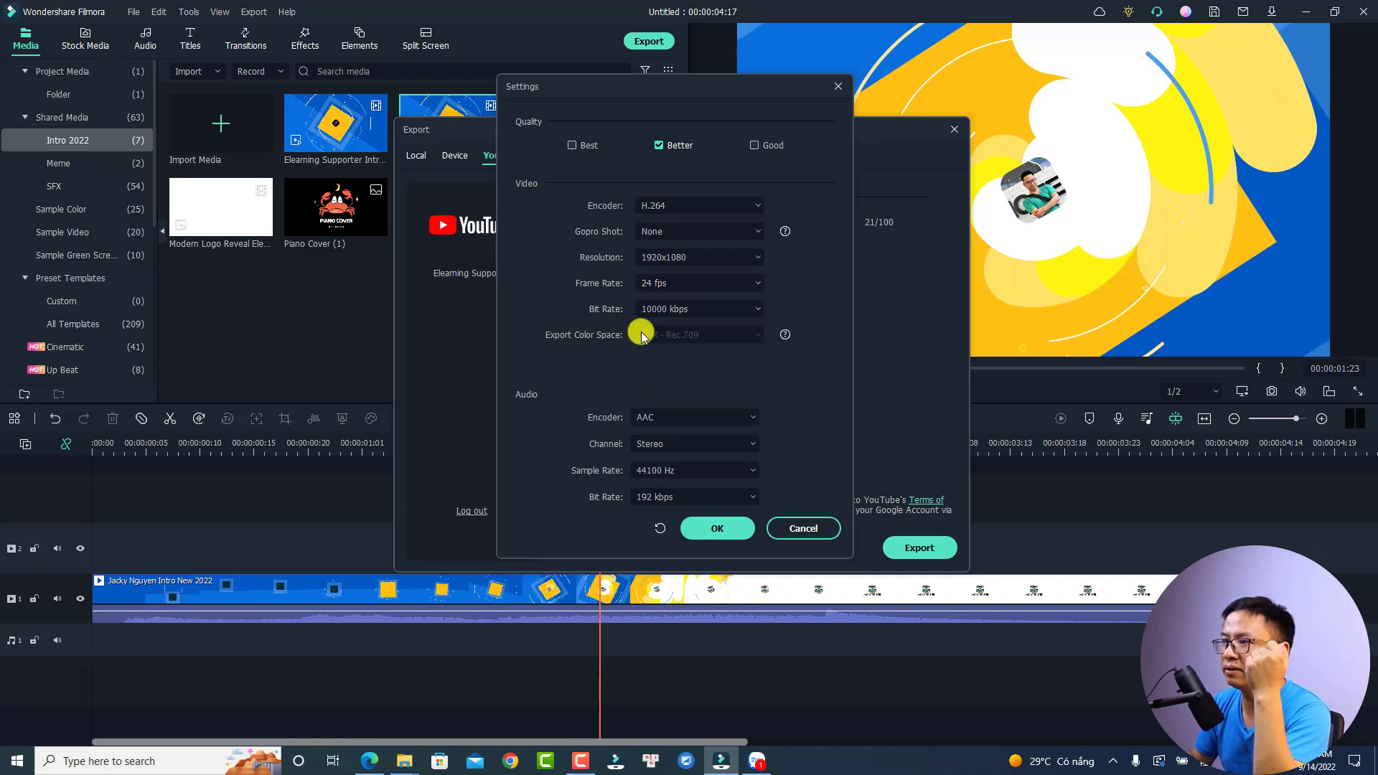
click(754, 311)
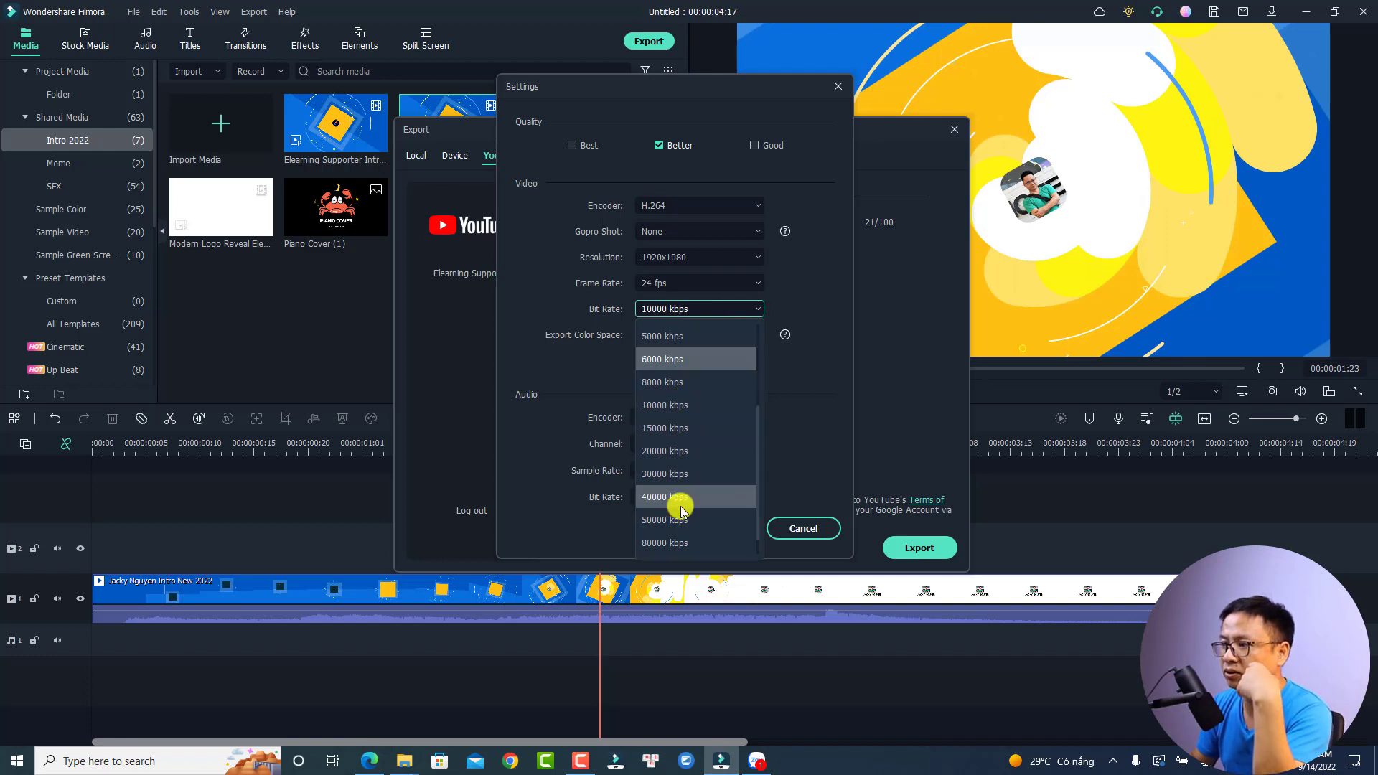
click(655, 451)
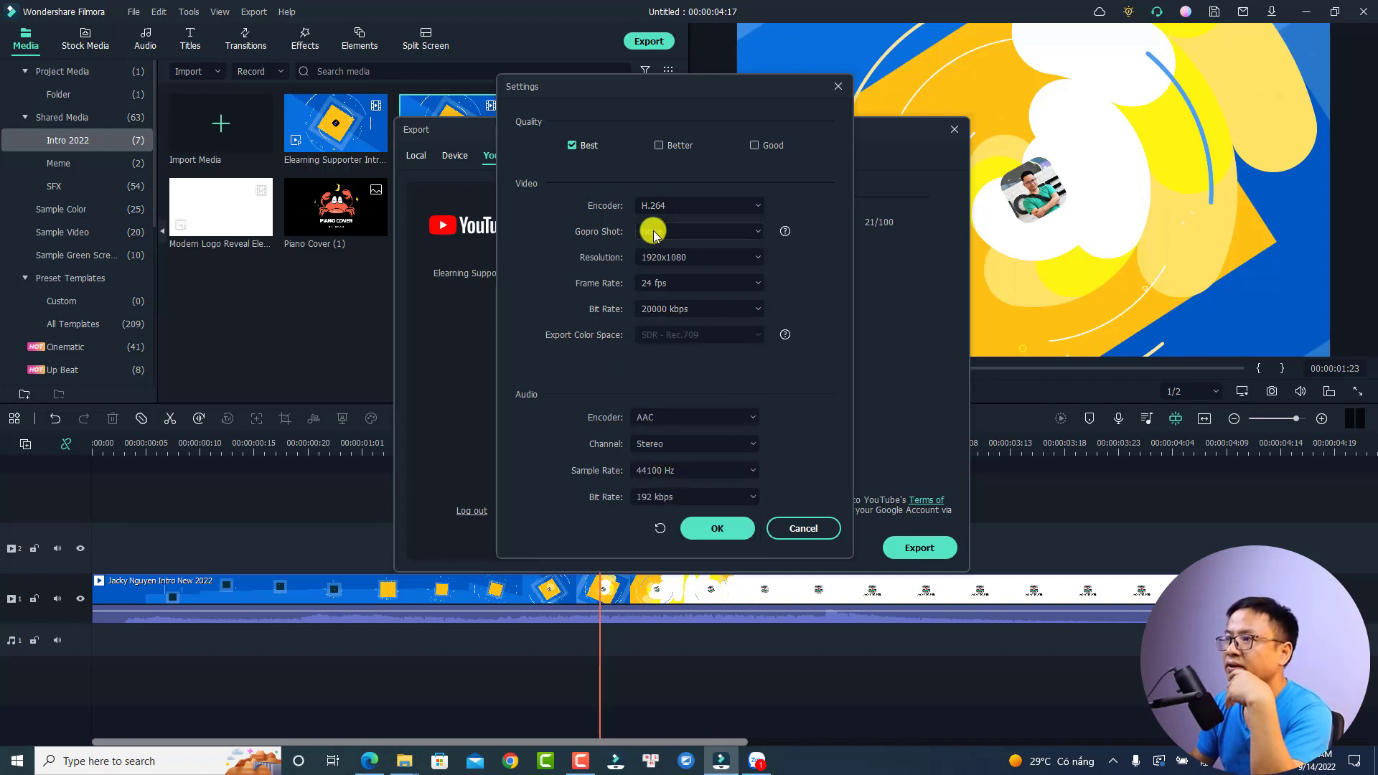
click(710, 531)
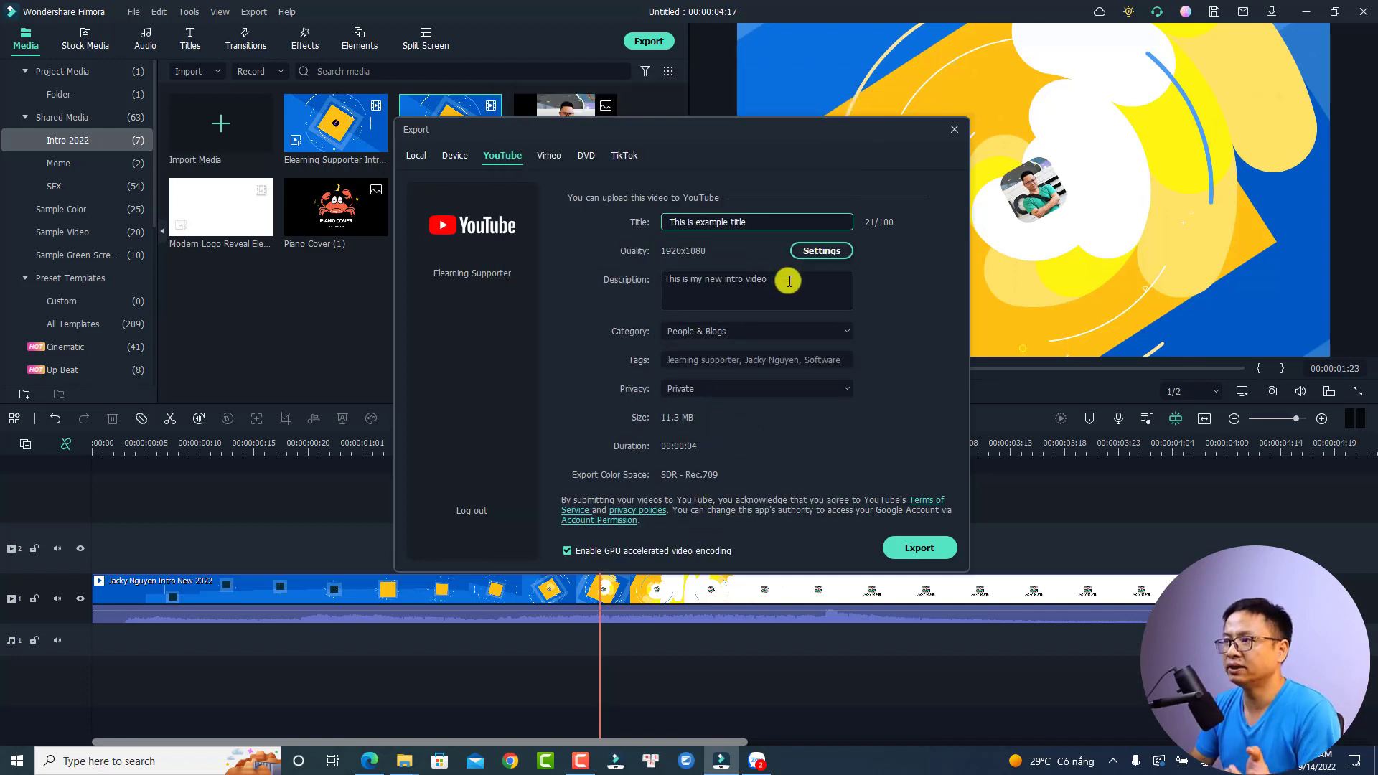
Replace the description text with "Hey this is the description.".
drag(785, 278, 602, 281)
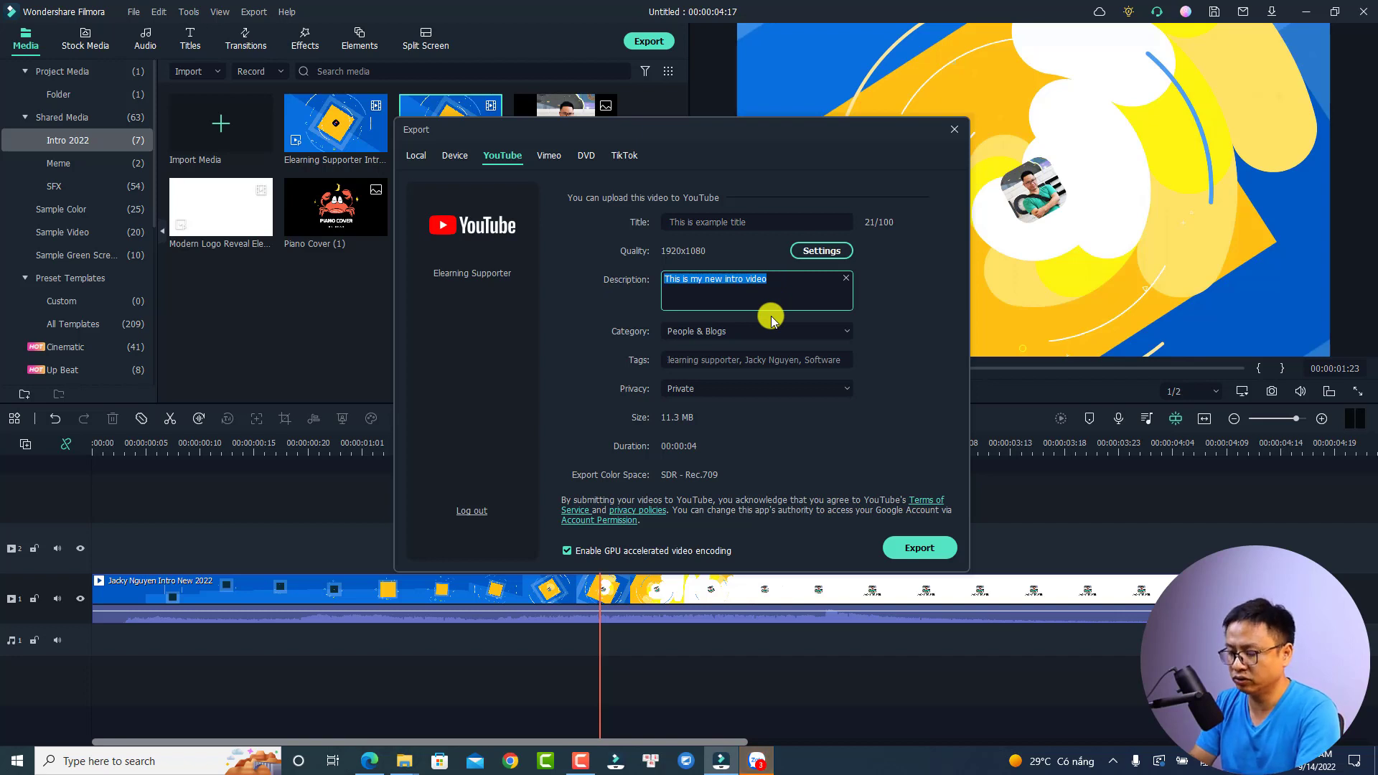
text(Hey this)
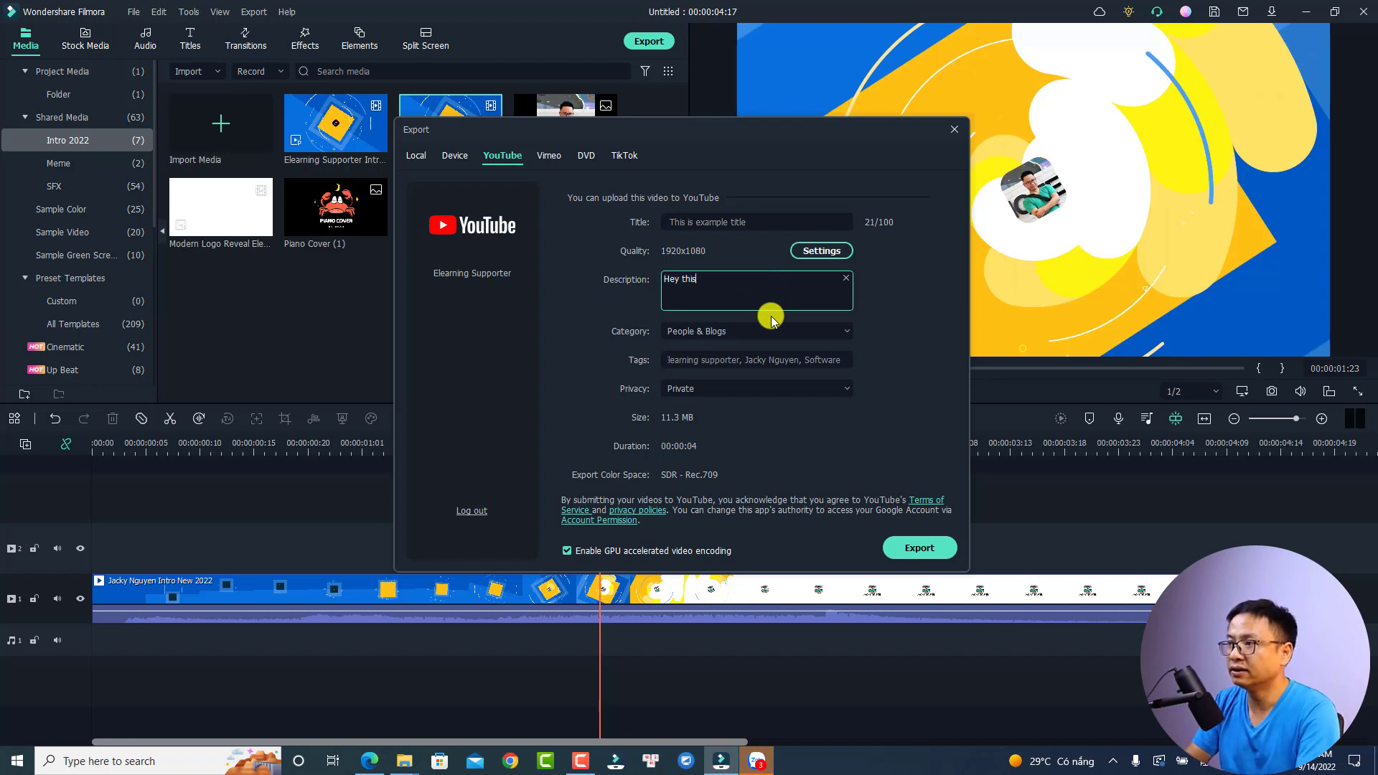
text( is the)
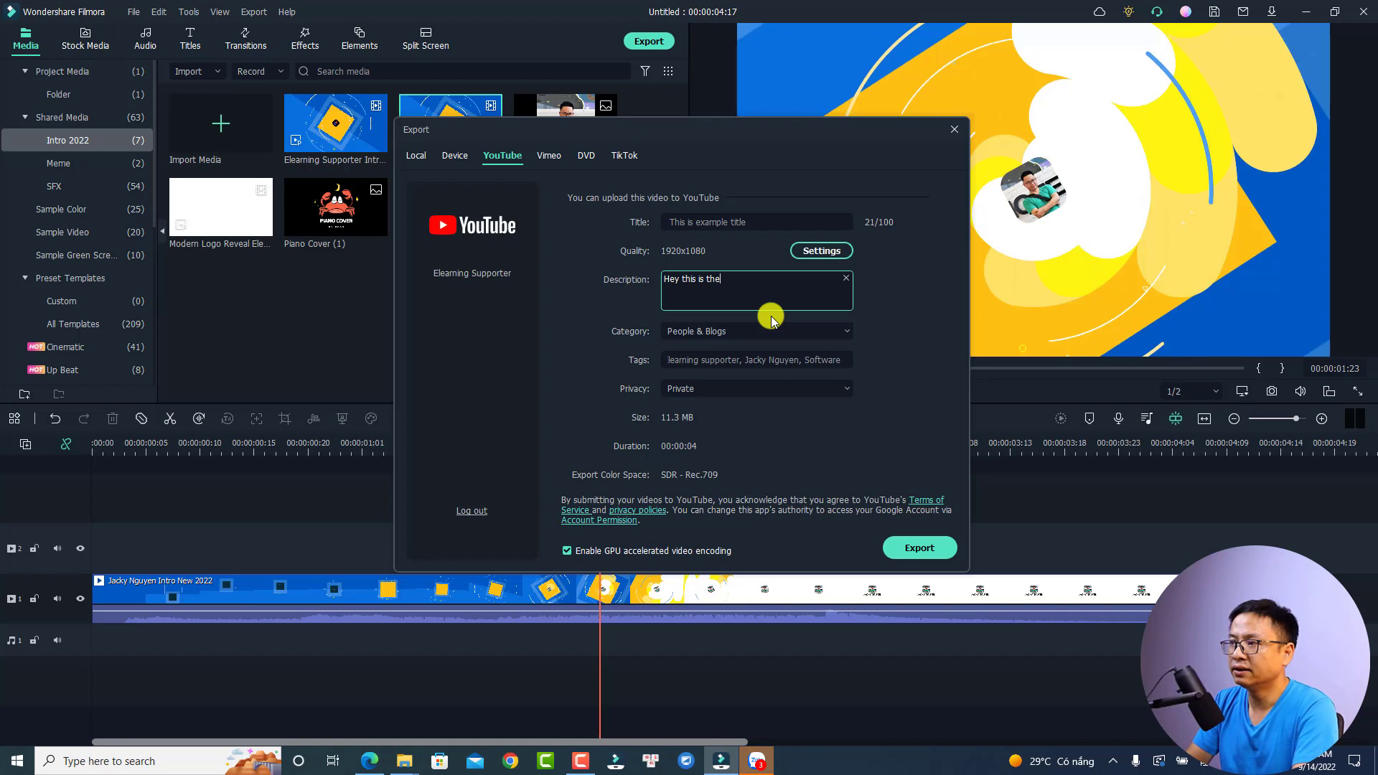
text( descr)
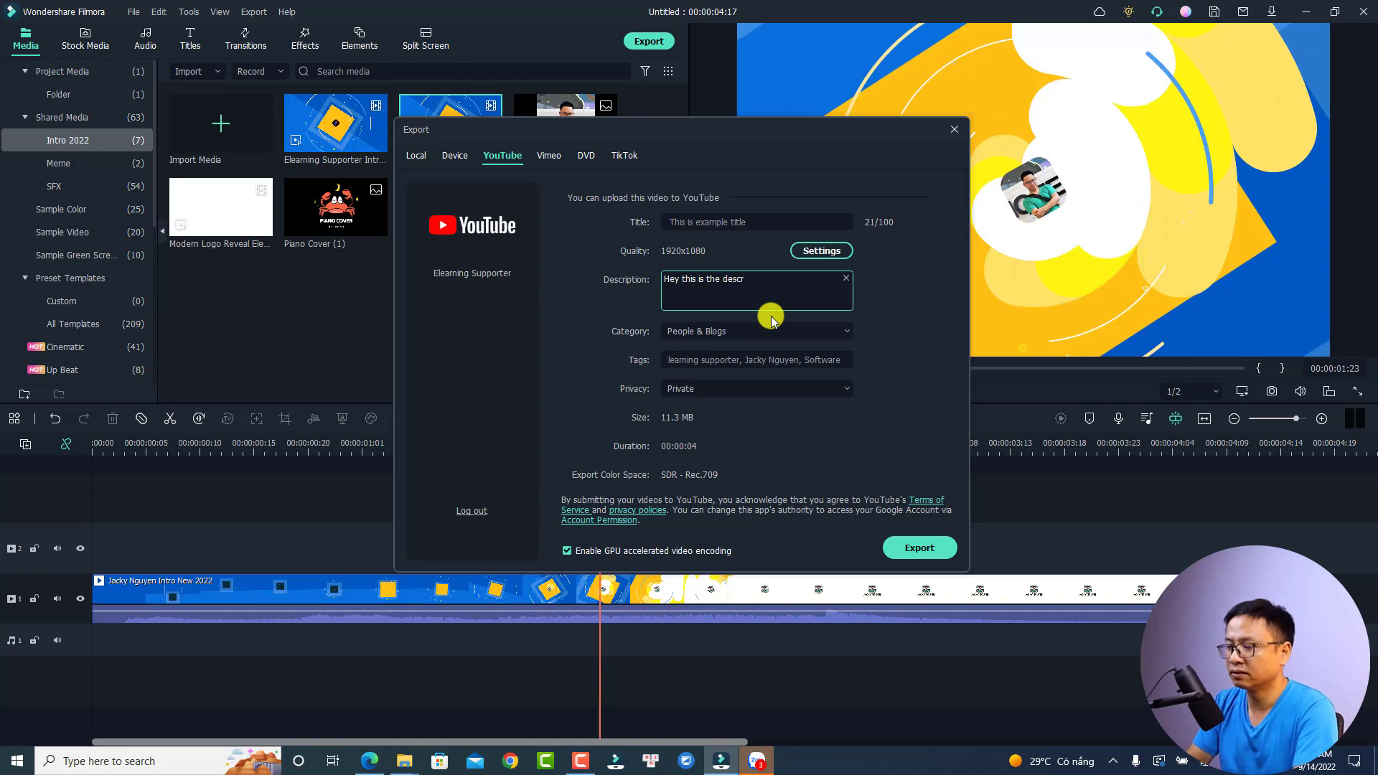
text(iption.)
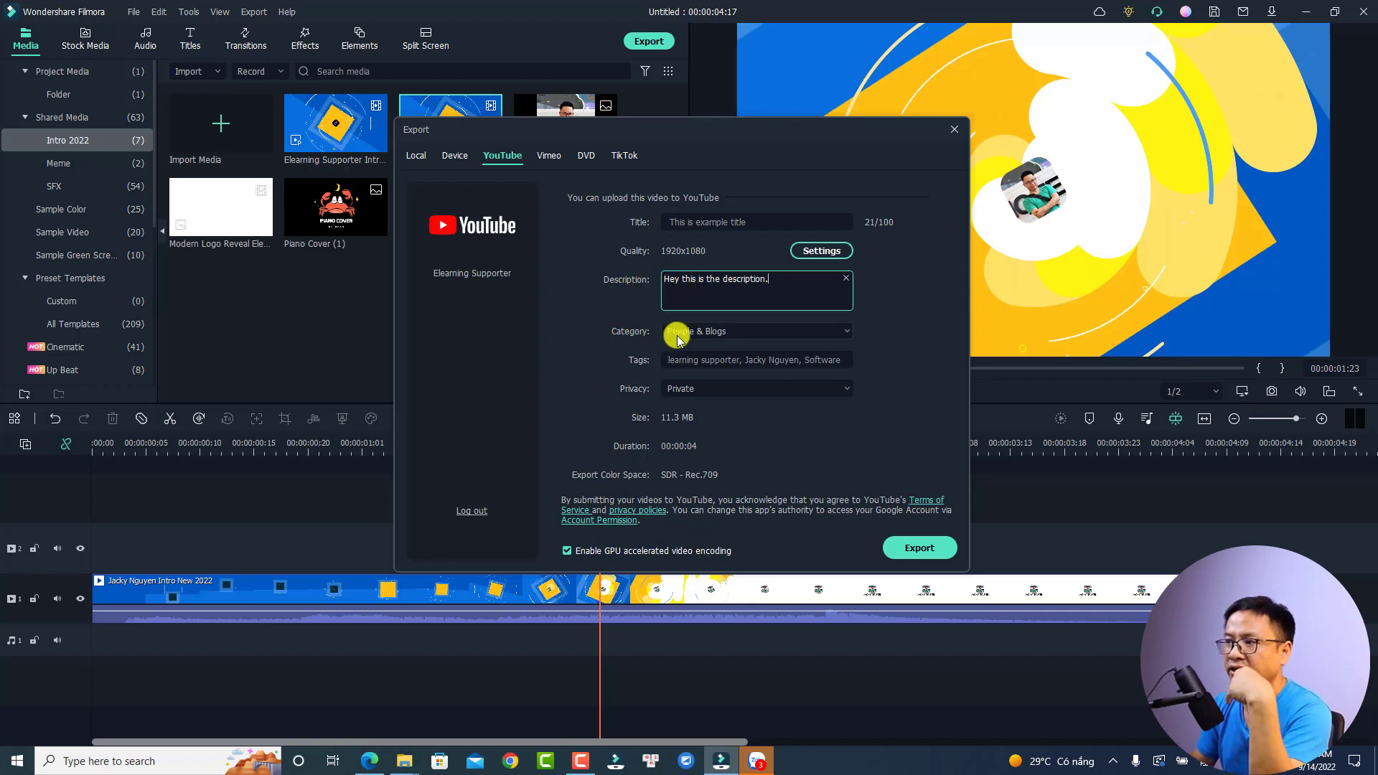
Set category to Short Movies and replace the tags with the creator's name, filmora, tutorial.
click(847, 330)
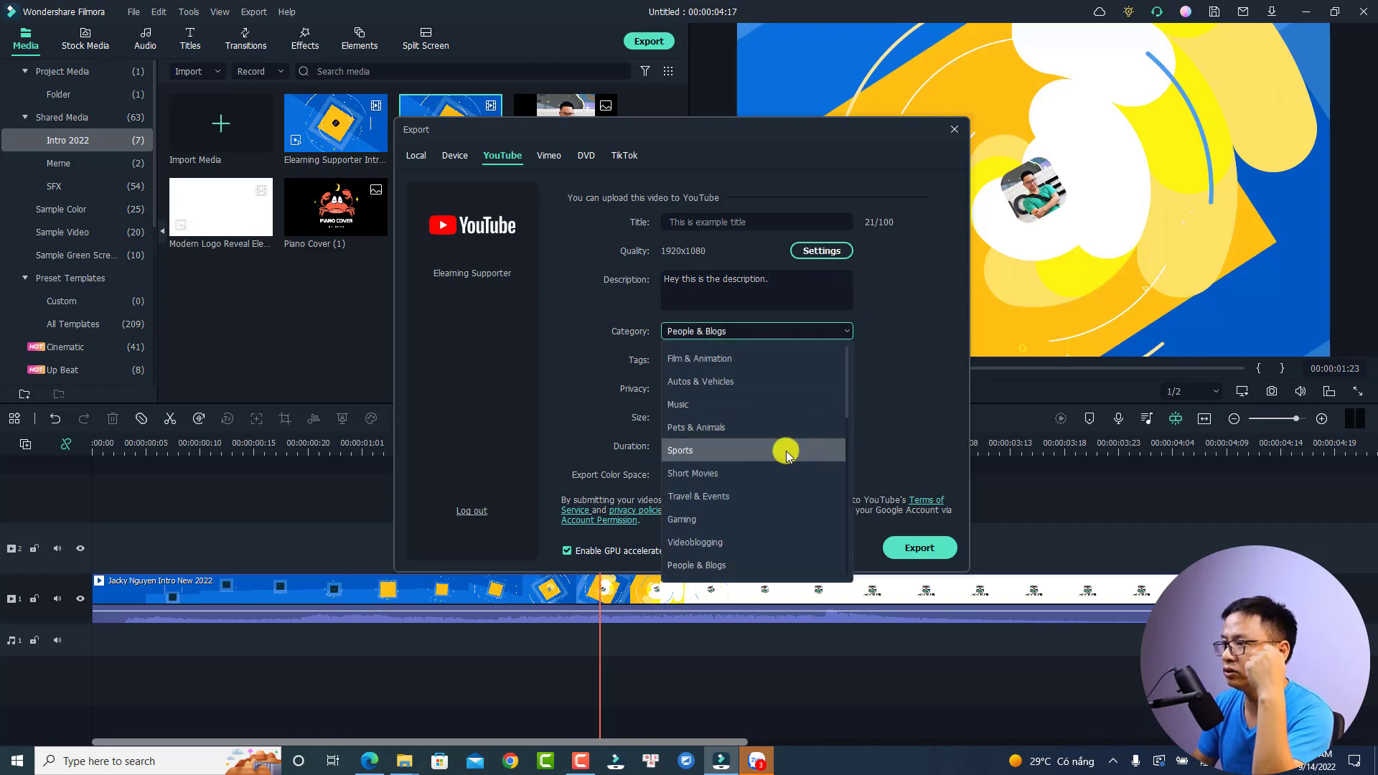
click(698, 476)
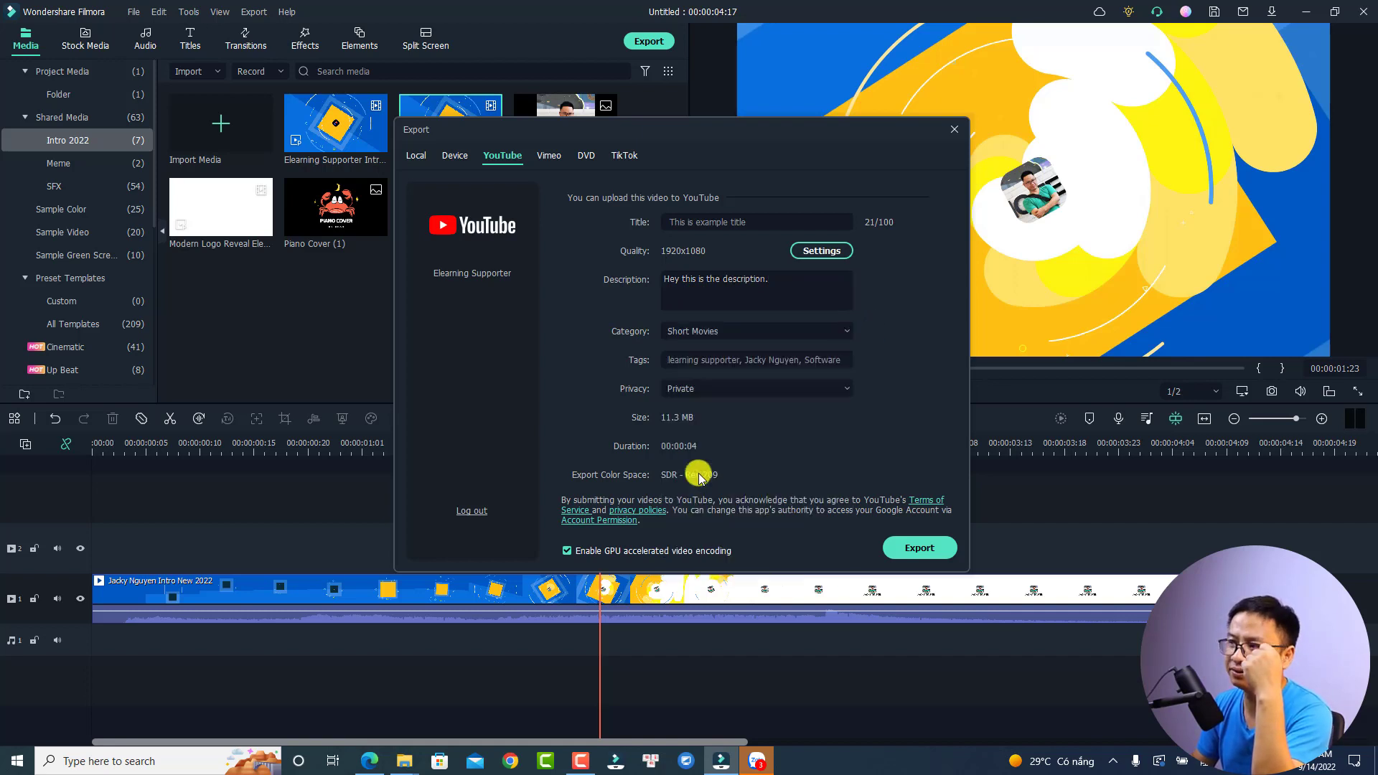
click(693, 361)
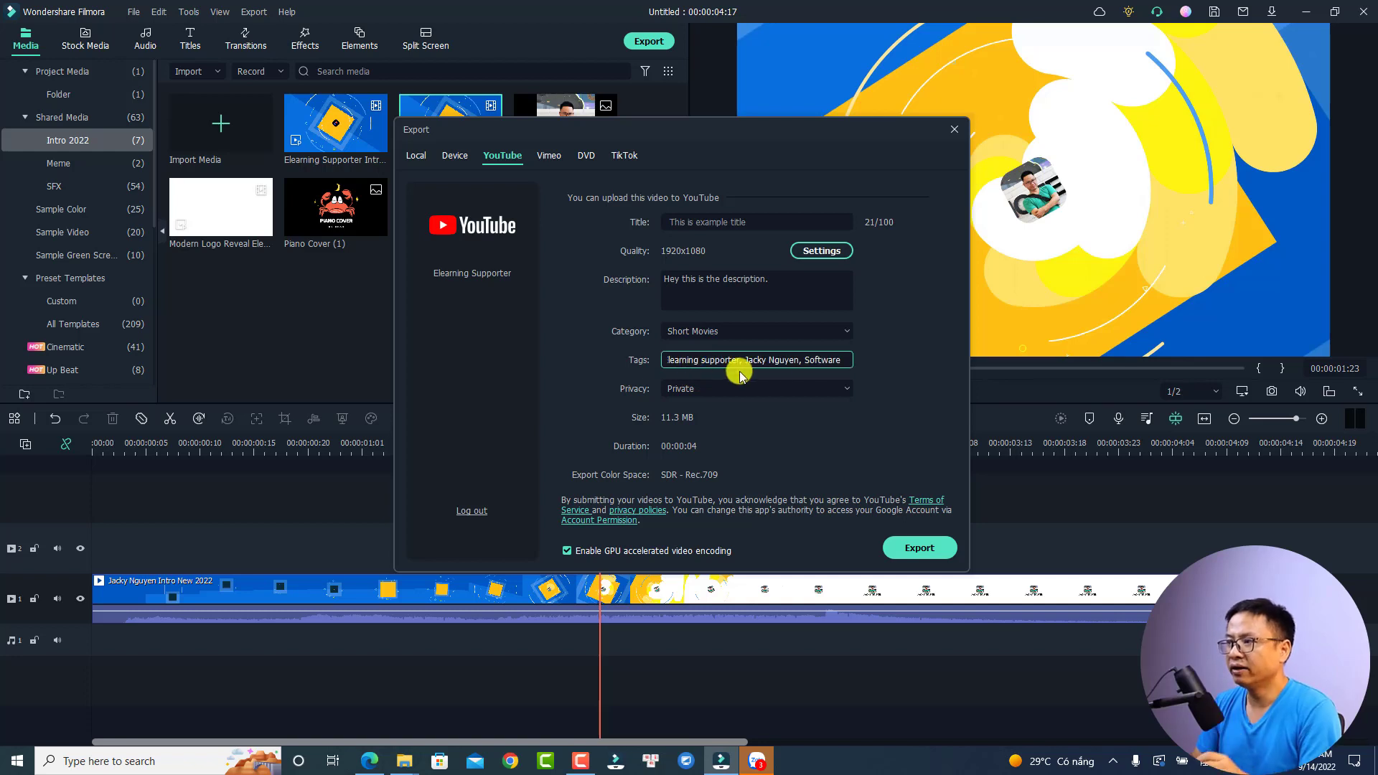
drag(840, 361, 659, 364)
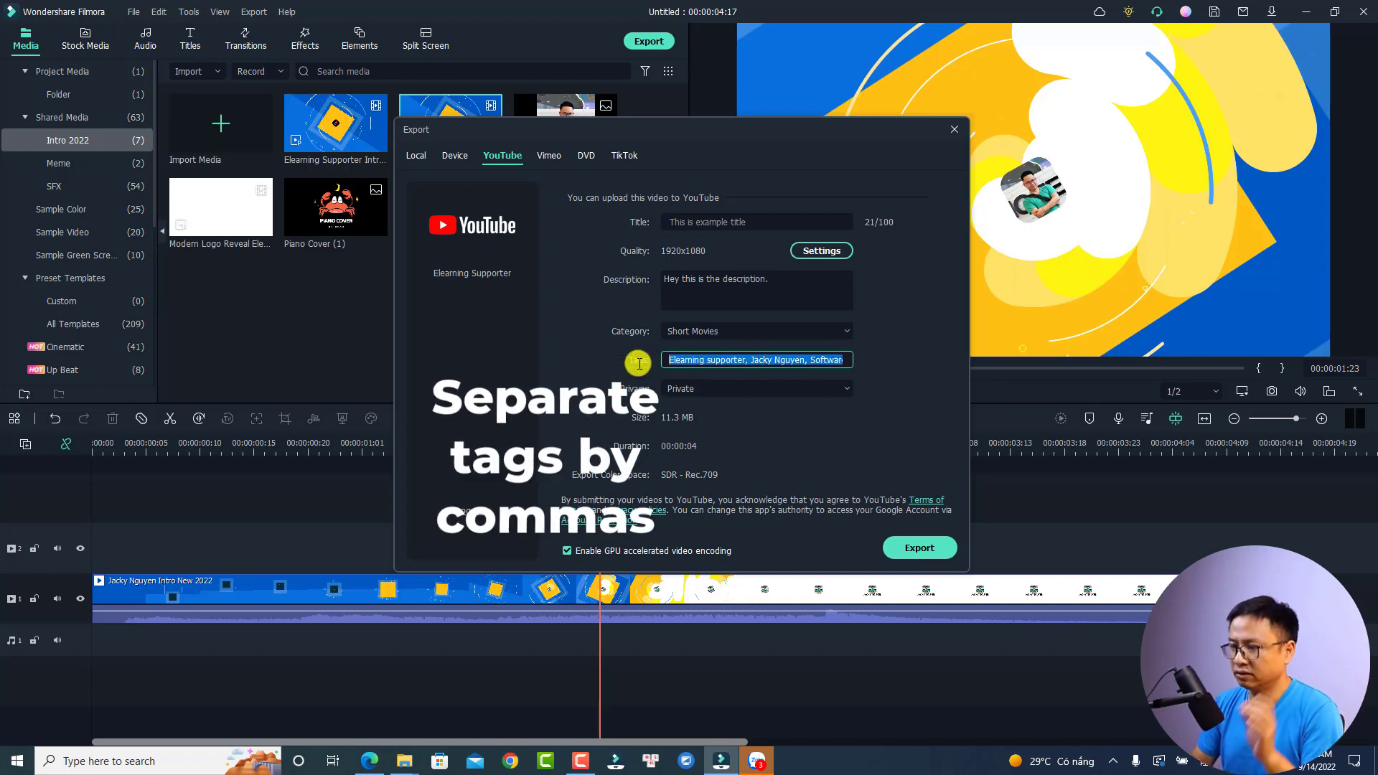
text(jacky )
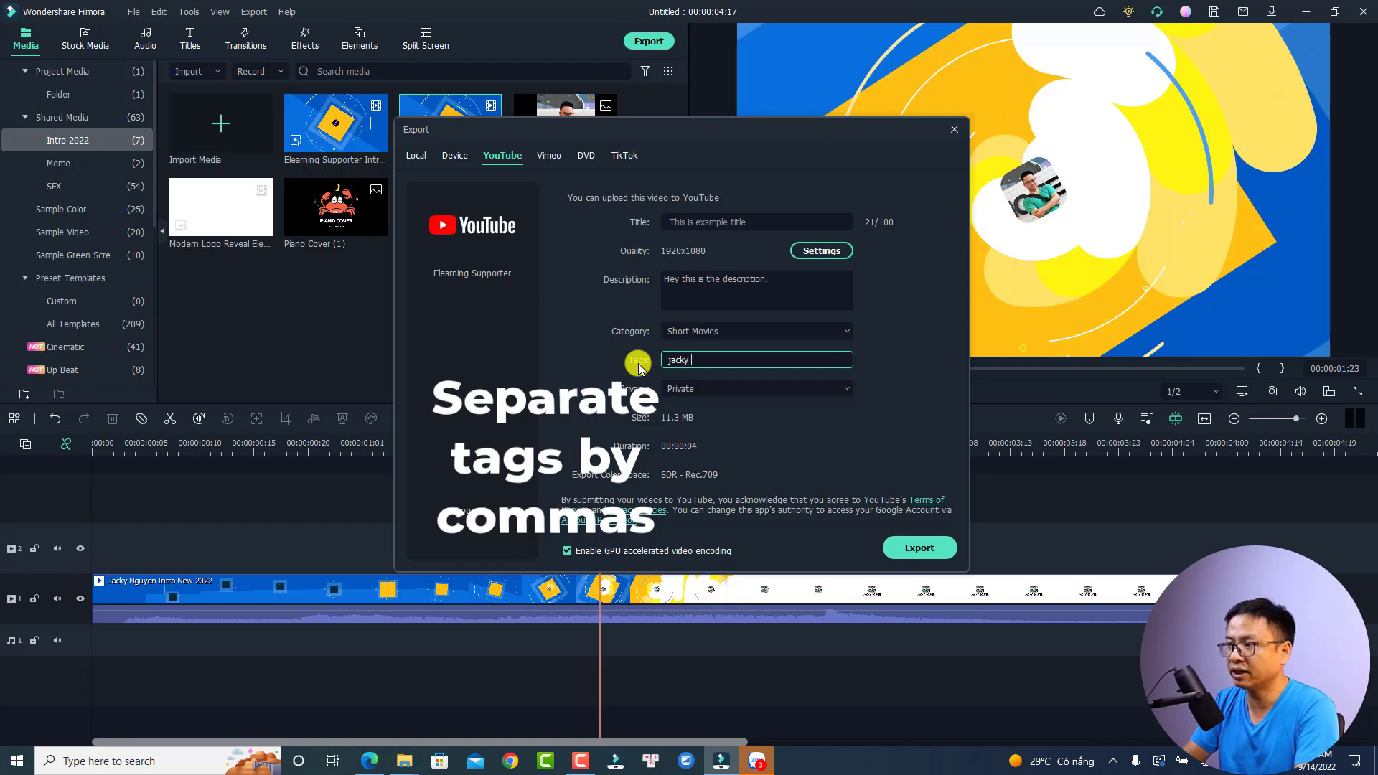
text(nguyen, filmora,)
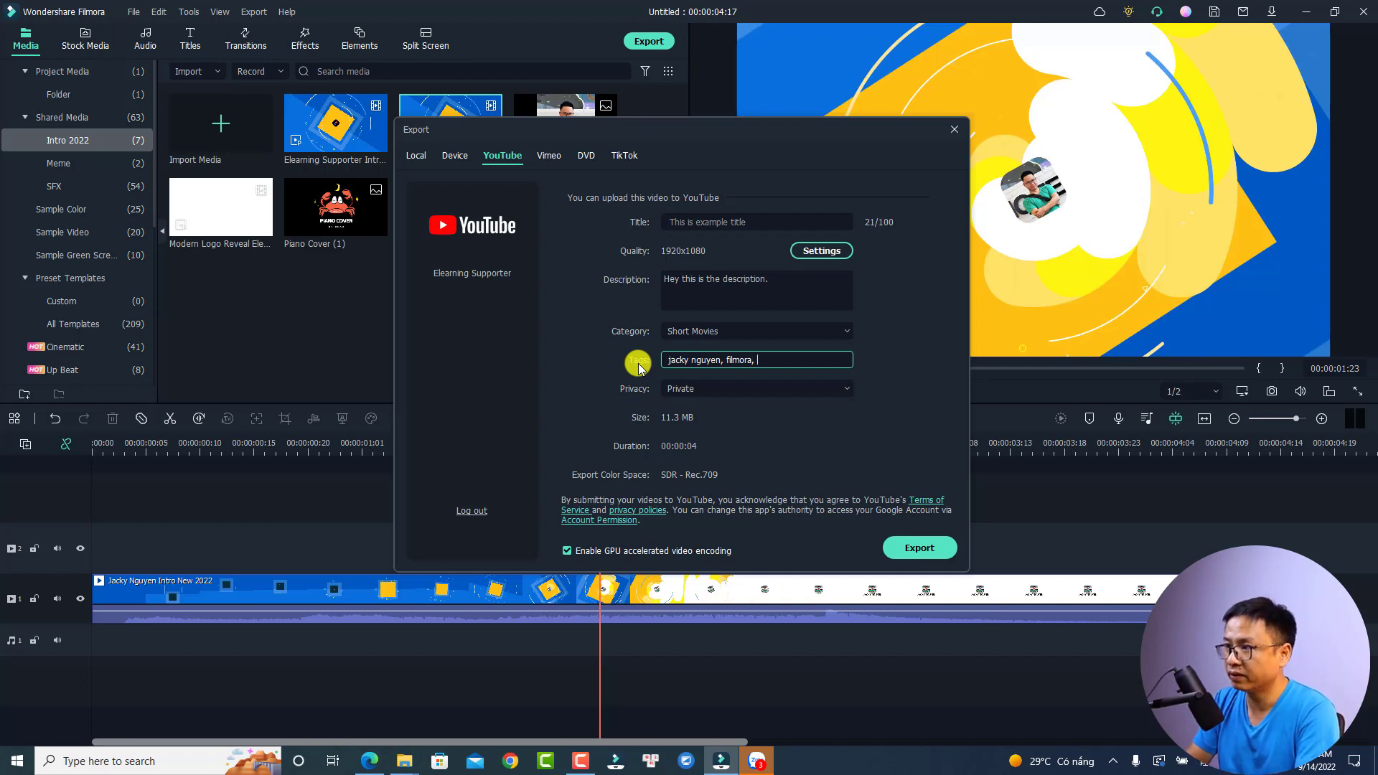
text(tutorial)
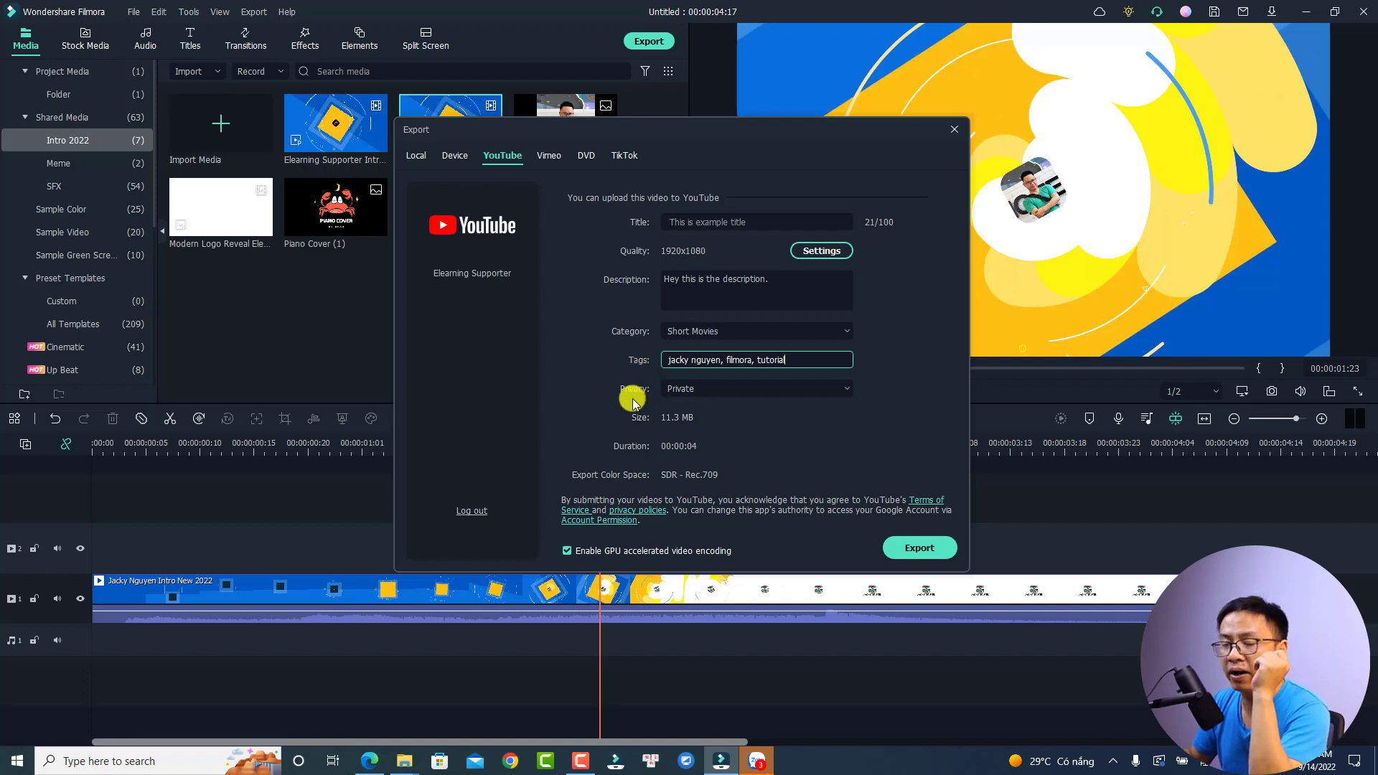
click(843, 388)
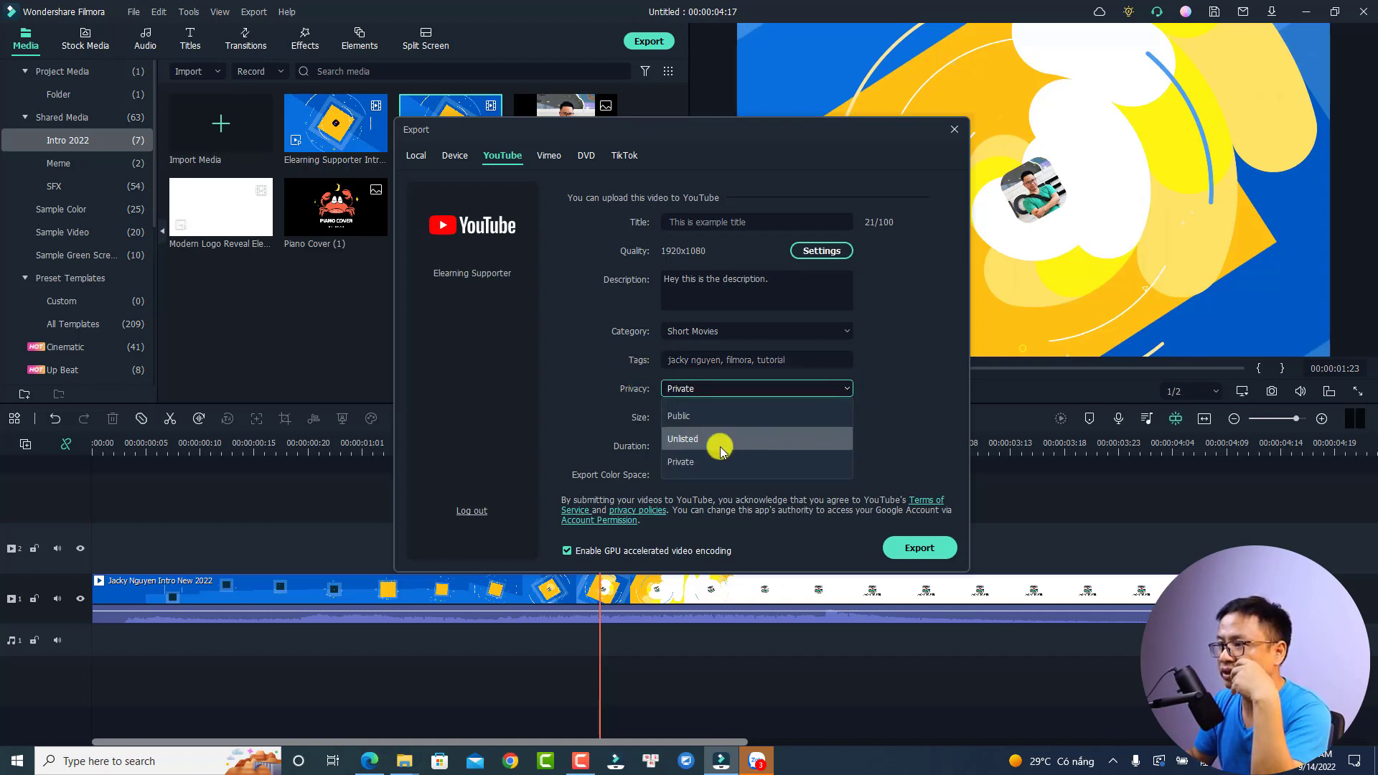
Keep privacy at Private and open the Google Account Permission page.
click(684, 464)
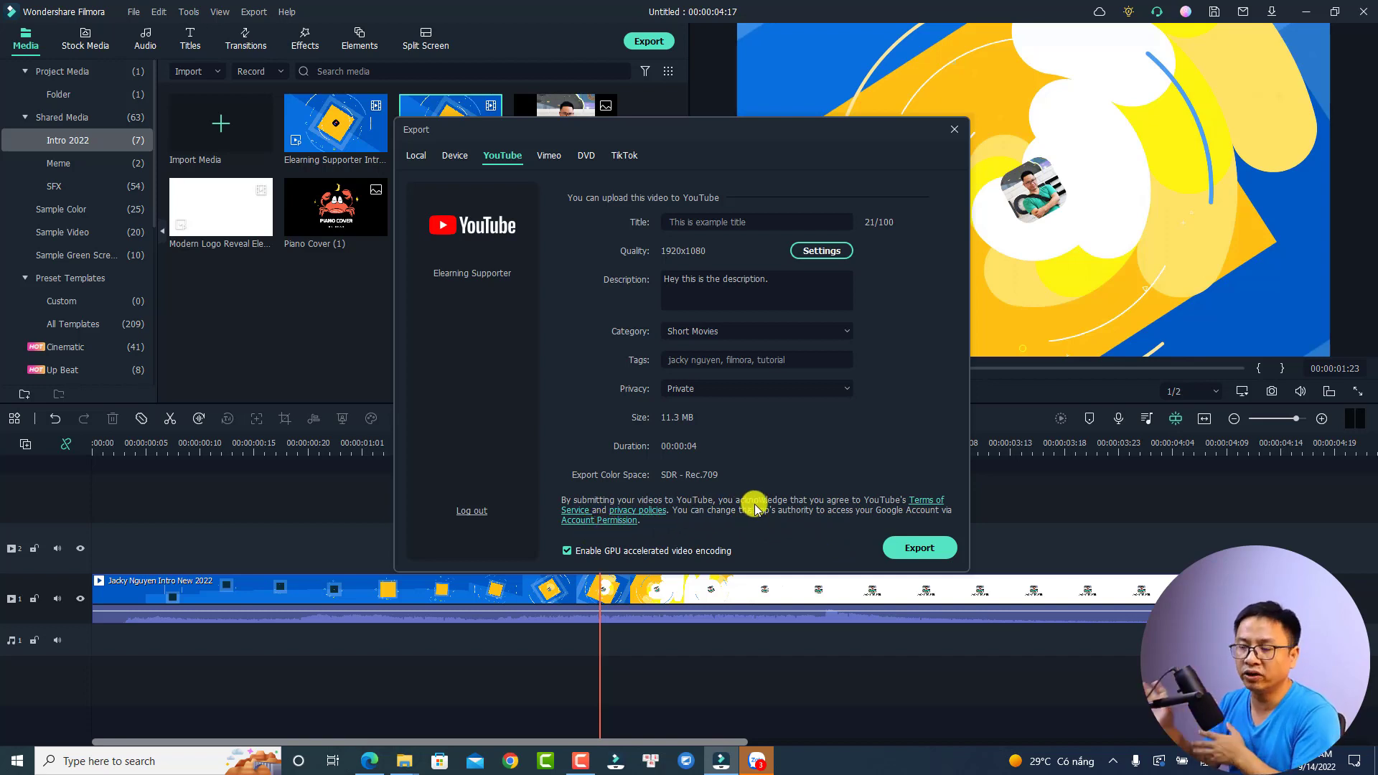
click(600, 520)
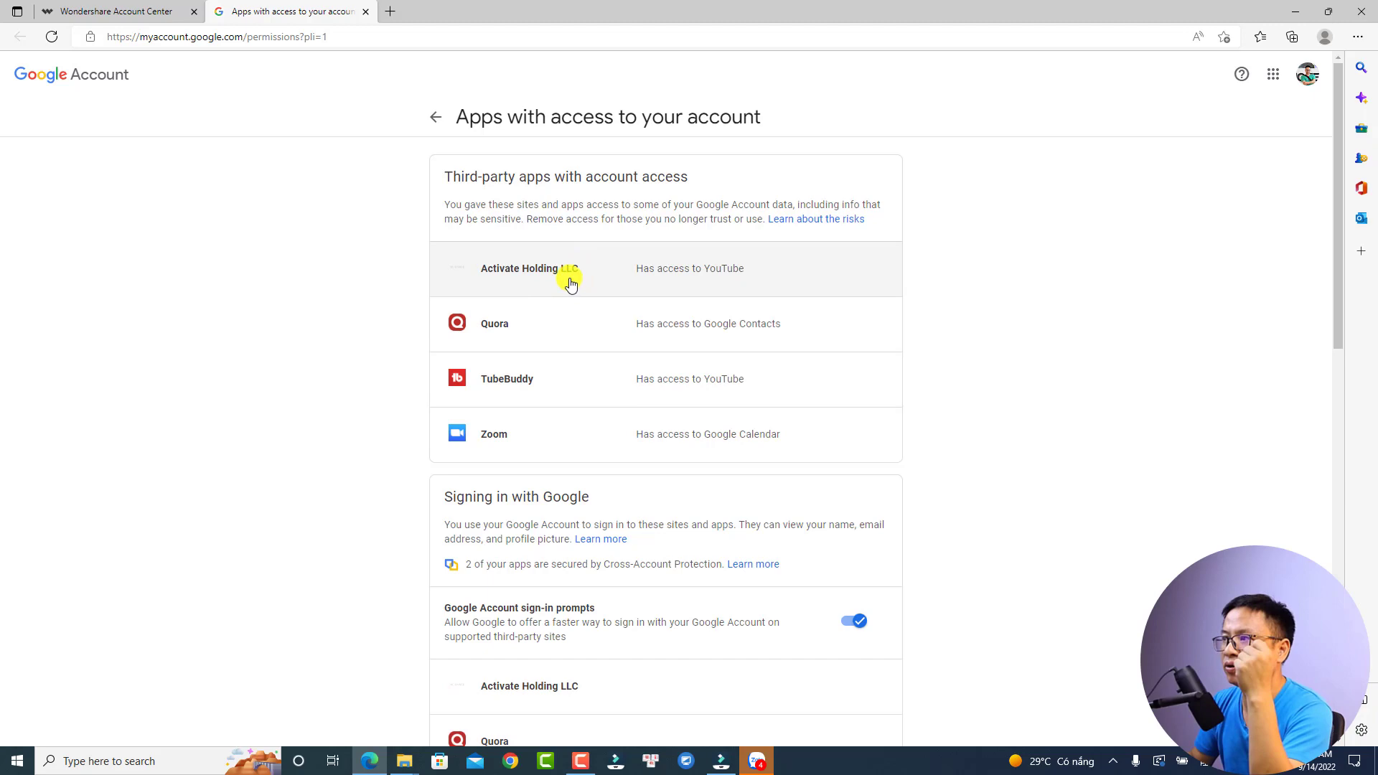
Close the Google apps-with-access tab and minimize Edge to return to Filmora.
click(366, 12)
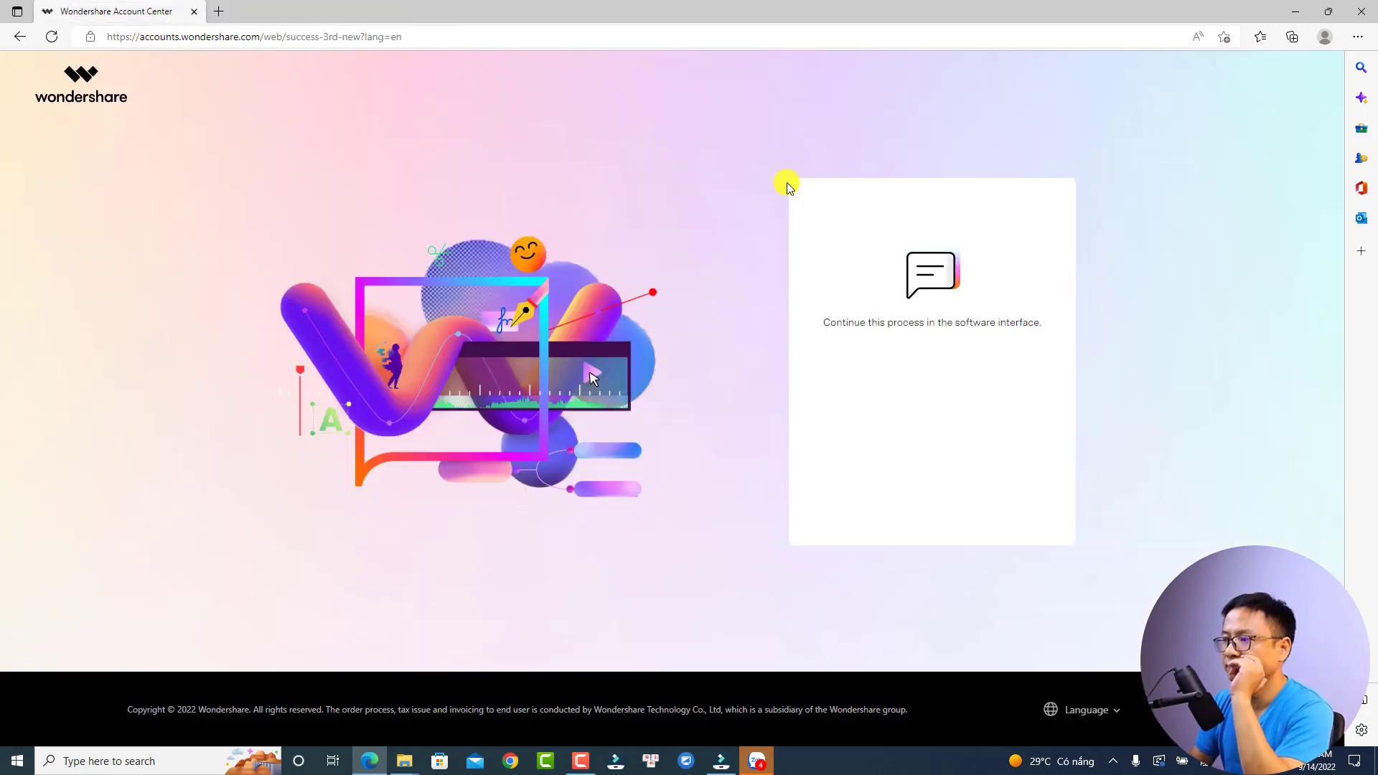
click(1290, 14)
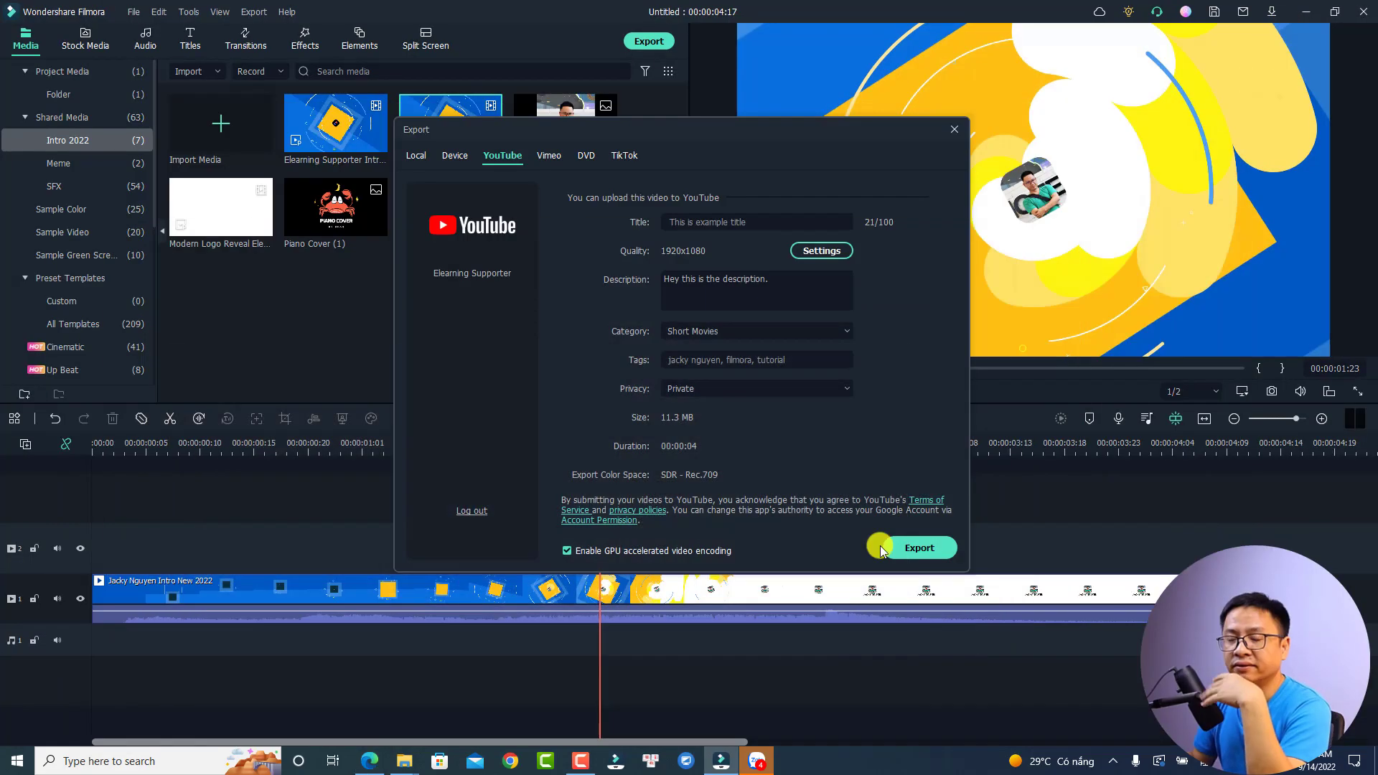
Export the intro video to YouTube and wait for the upload to reach 100%.
click(920, 549)
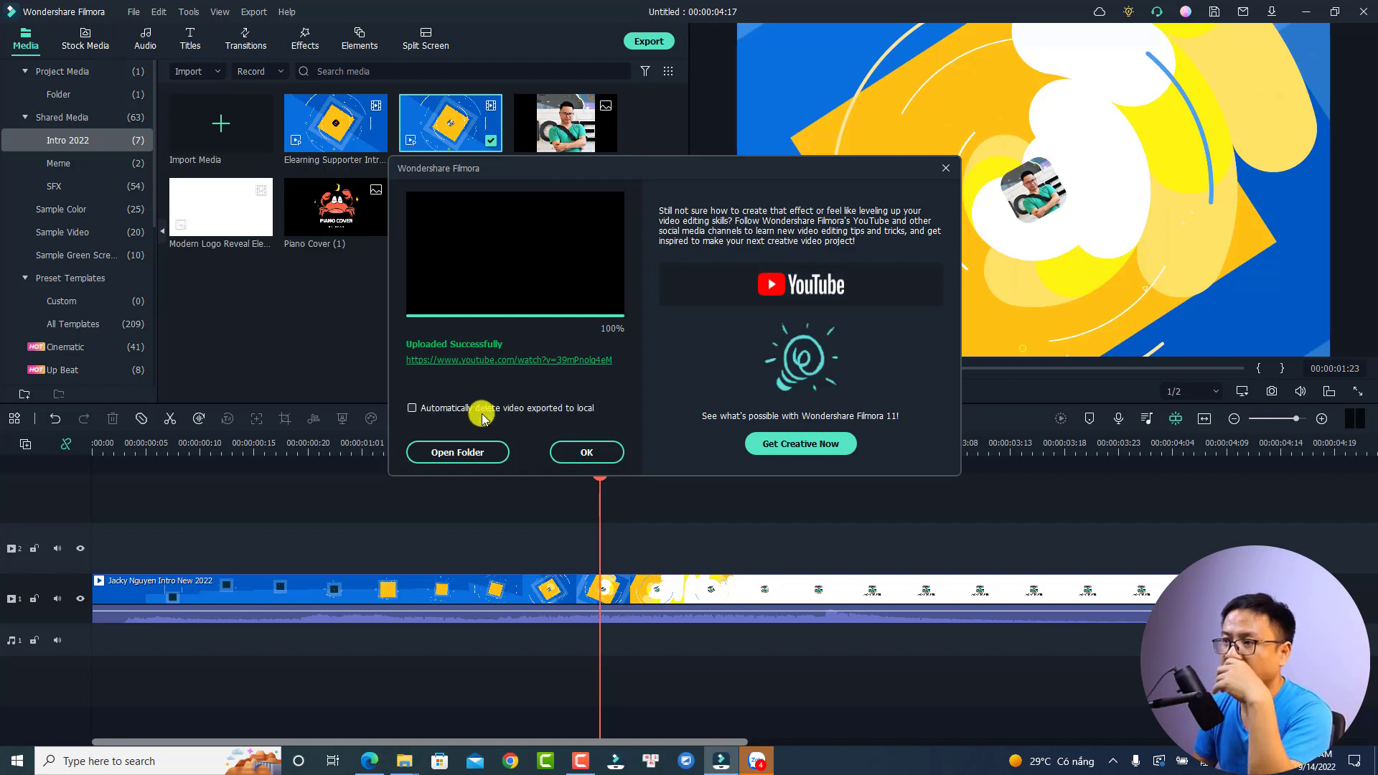
Open Filmora's Upload folder in File Explorer and preview the first exported intro video.
click(457, 453)
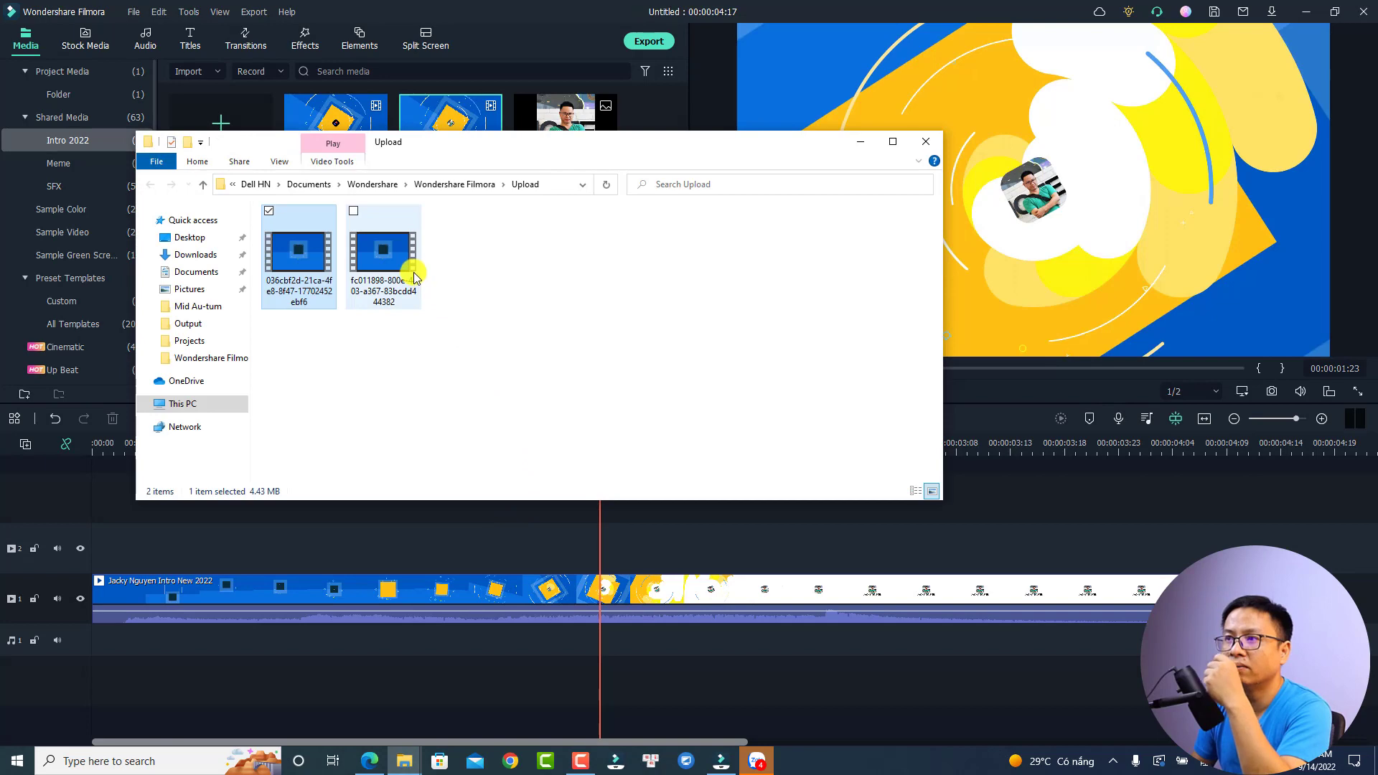
double_click(307, 270)
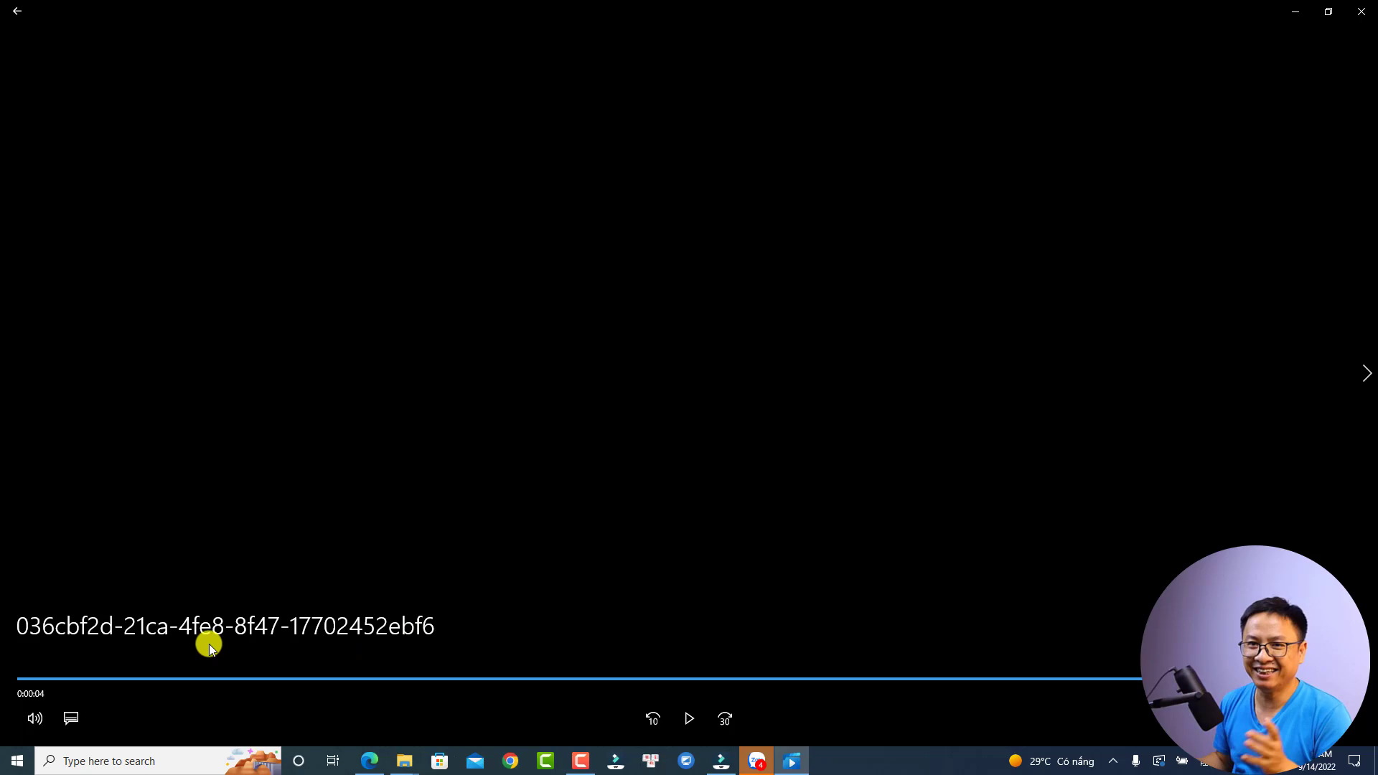
click(1368, 16)
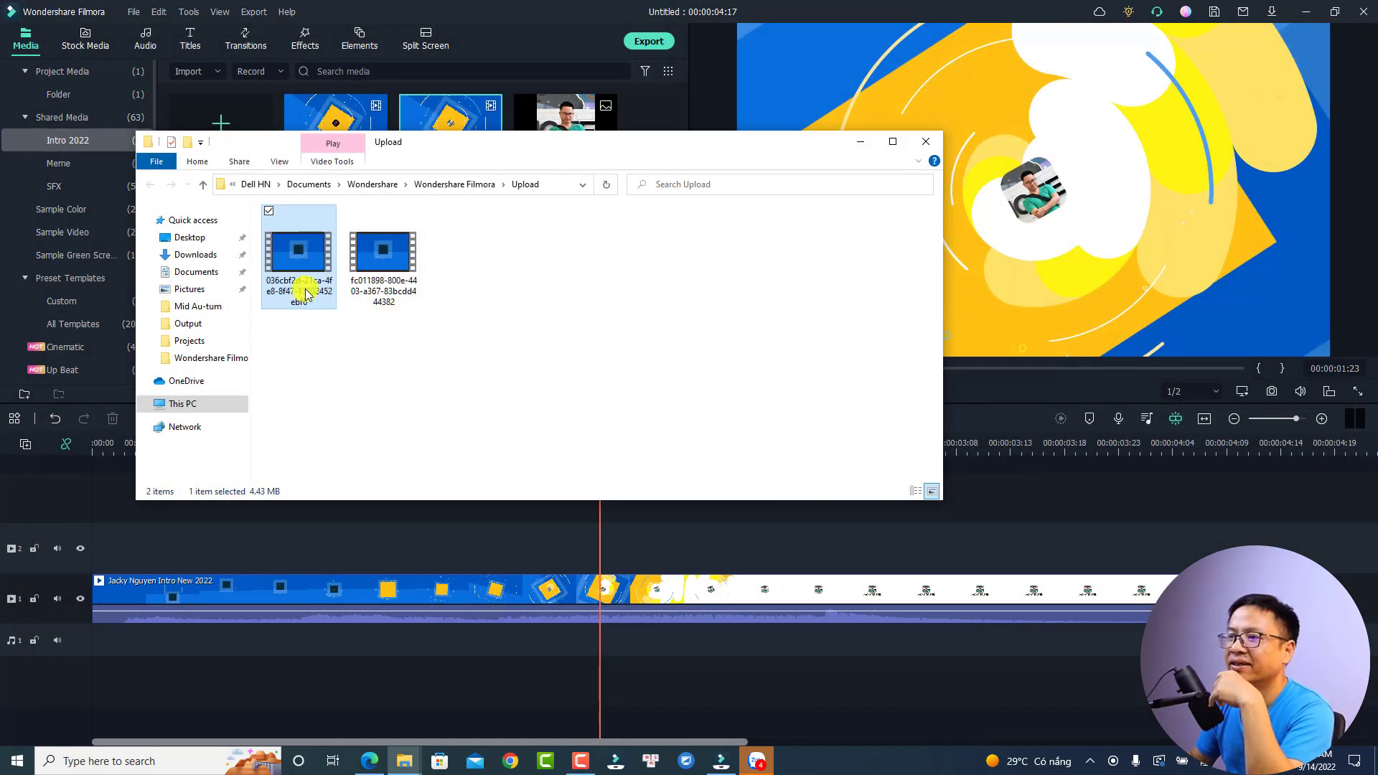
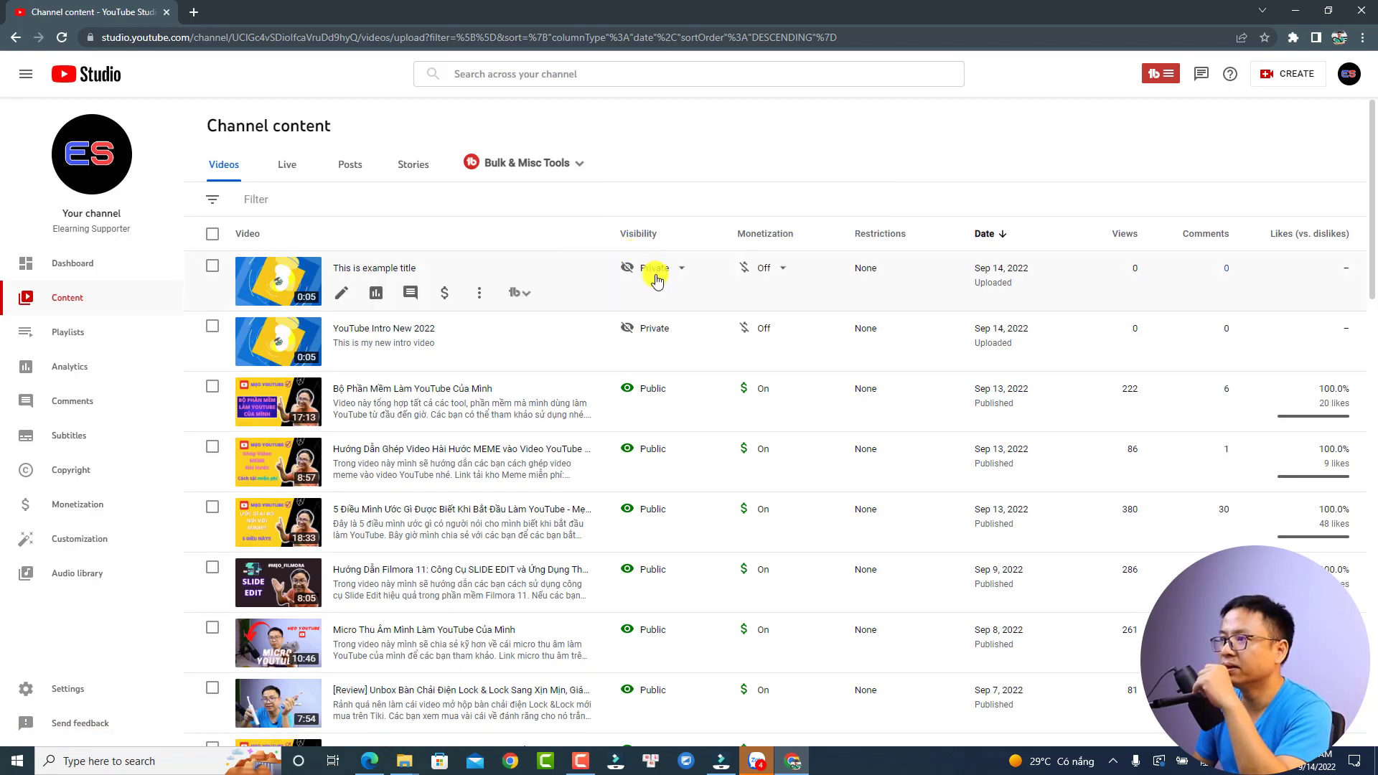
Open the Video details for 'This is example title' from the Channel content list.
mouse_move(656, 280)
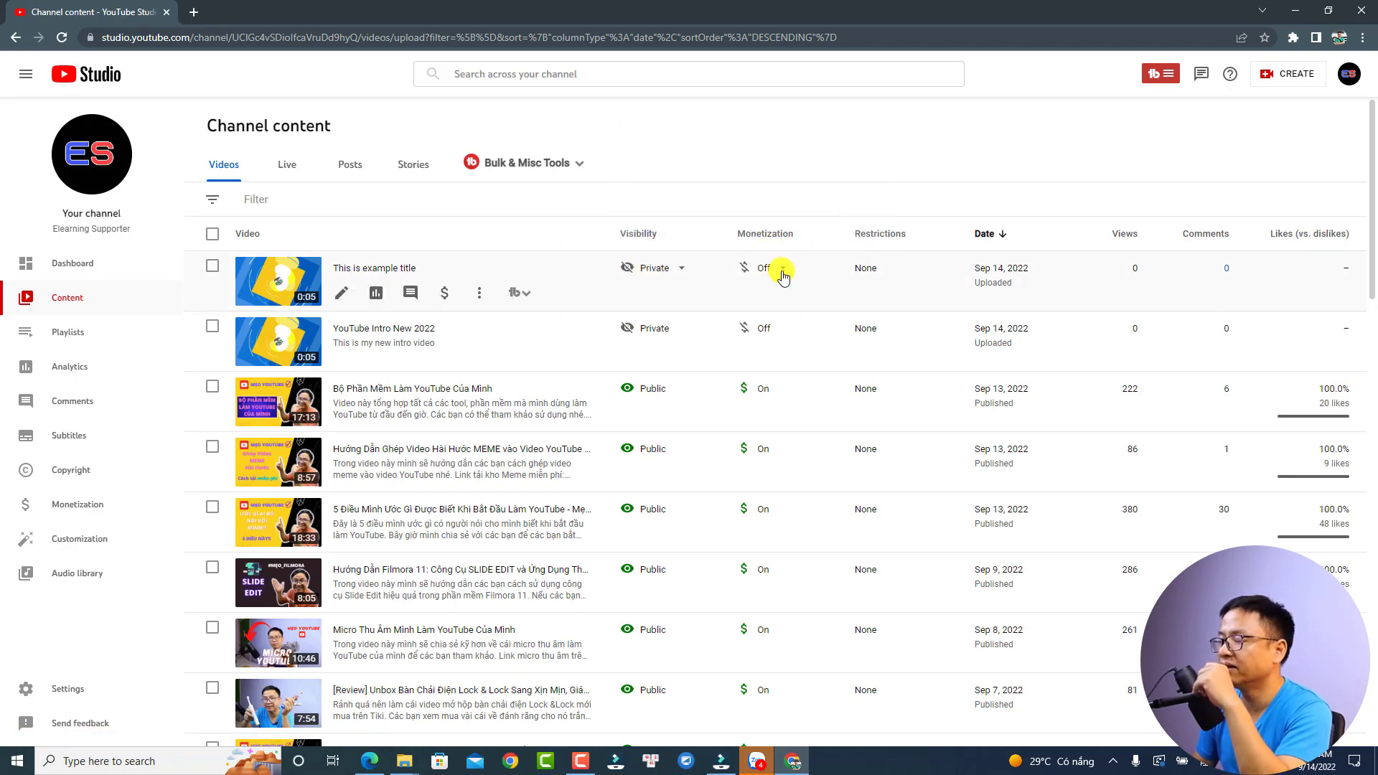
click(340, 295)
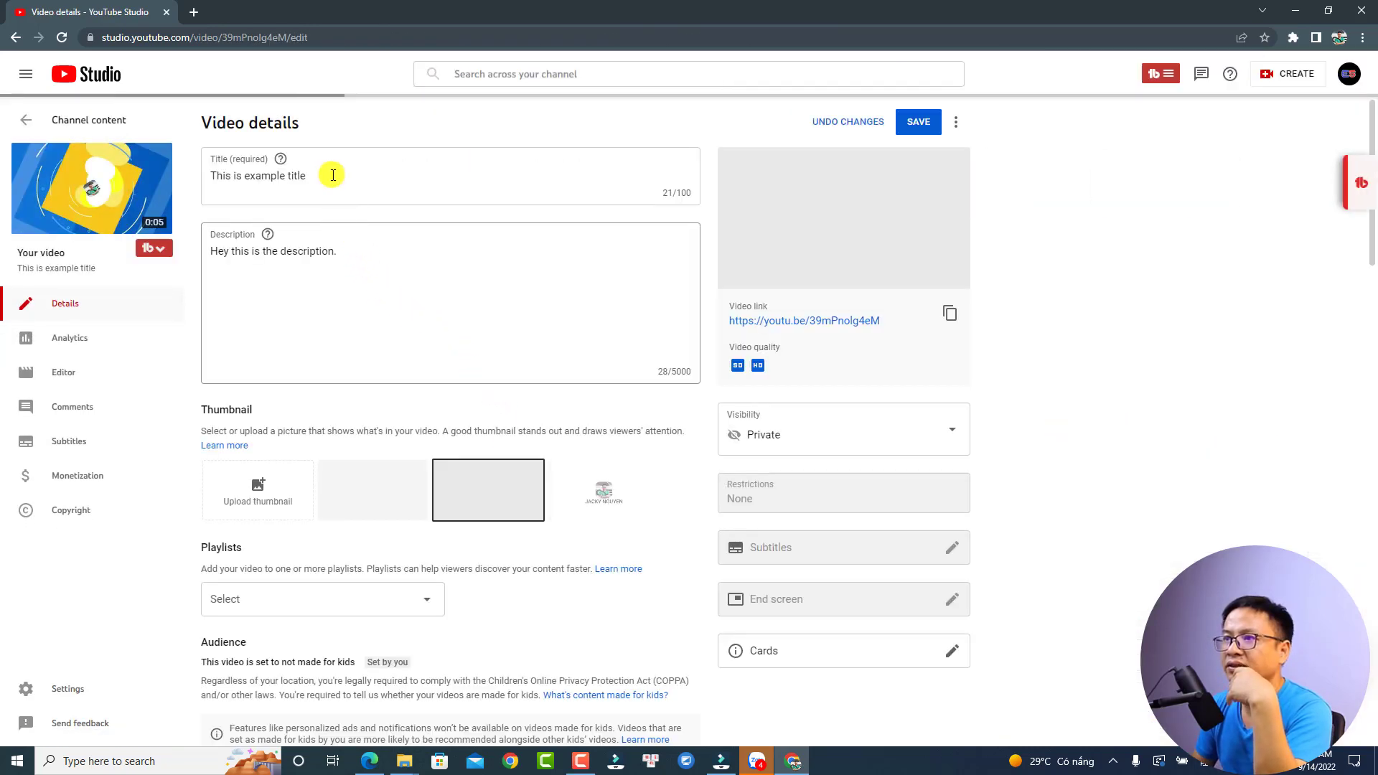
click(308, 185)
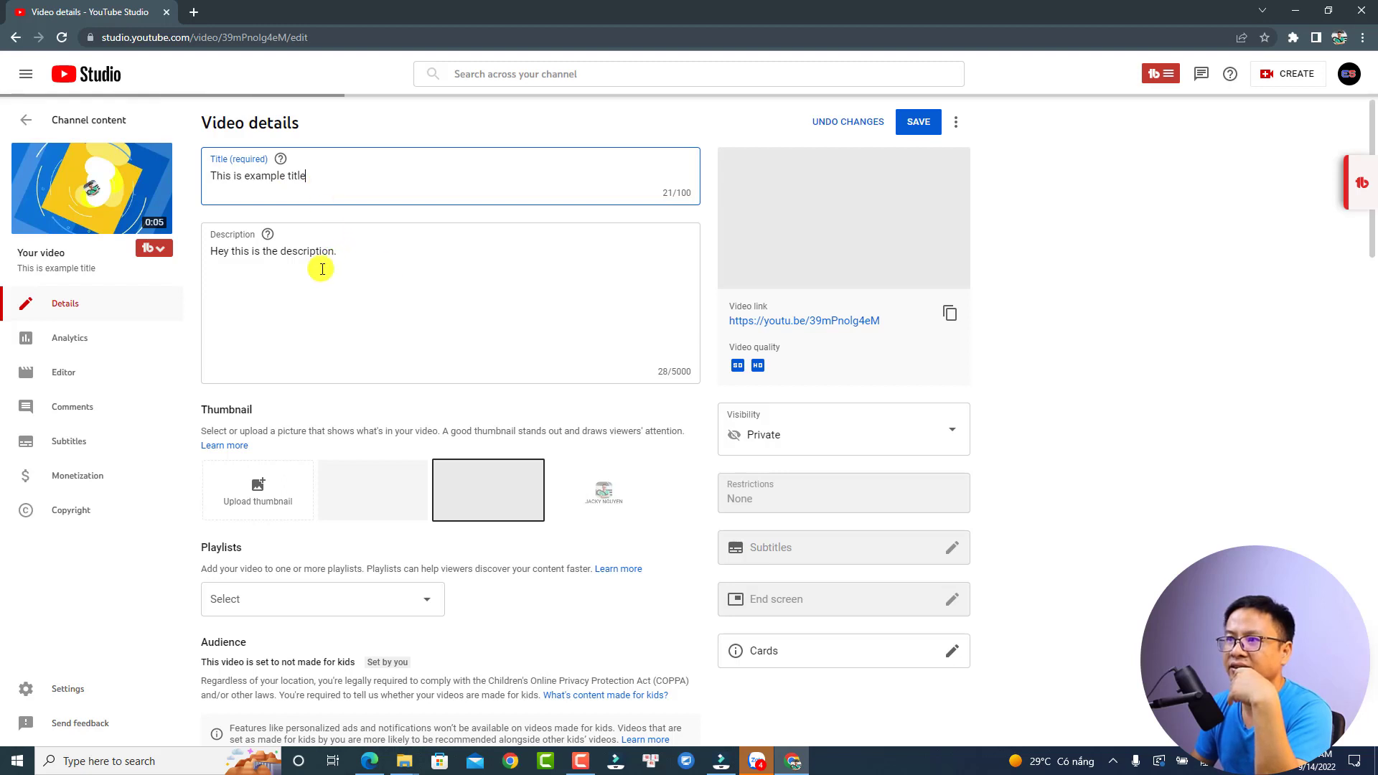
click(280, 264)
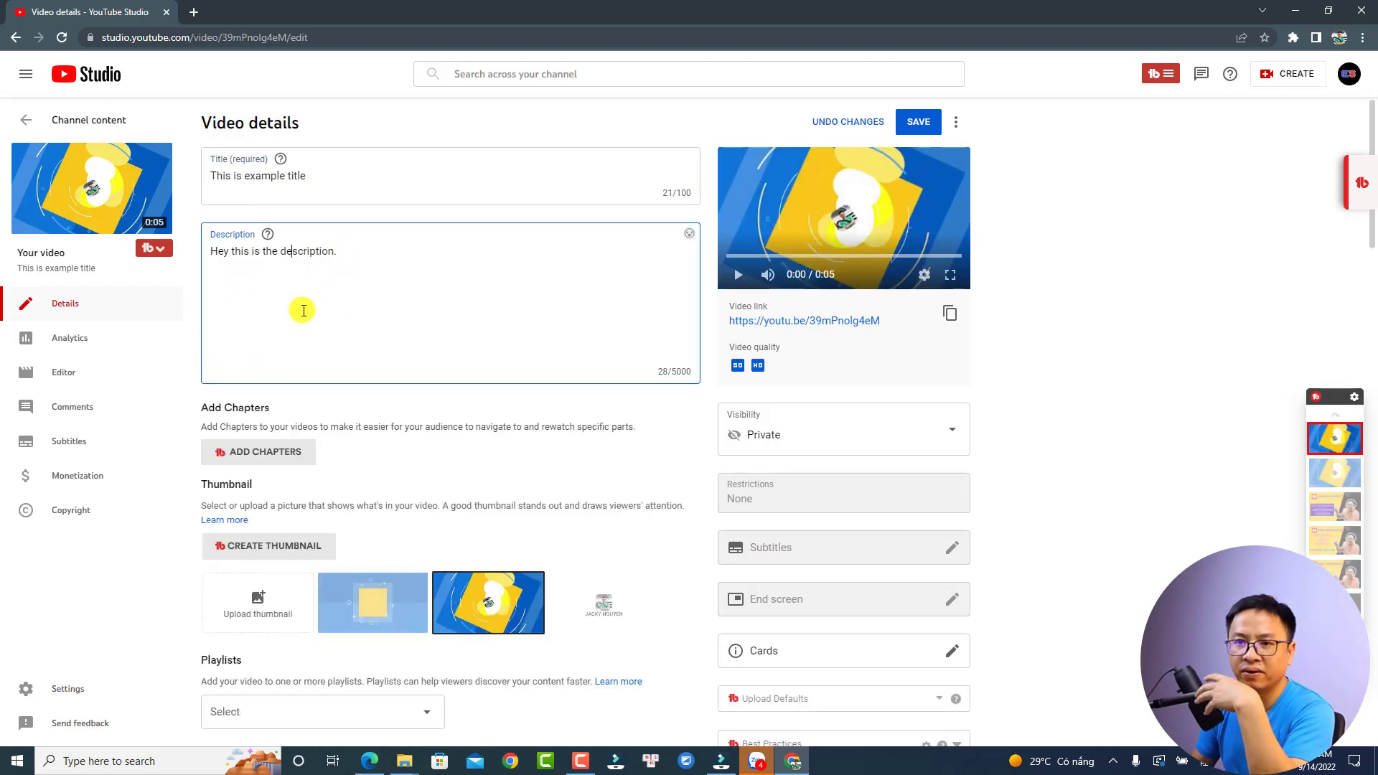
scroll(295, 416, down, 2)
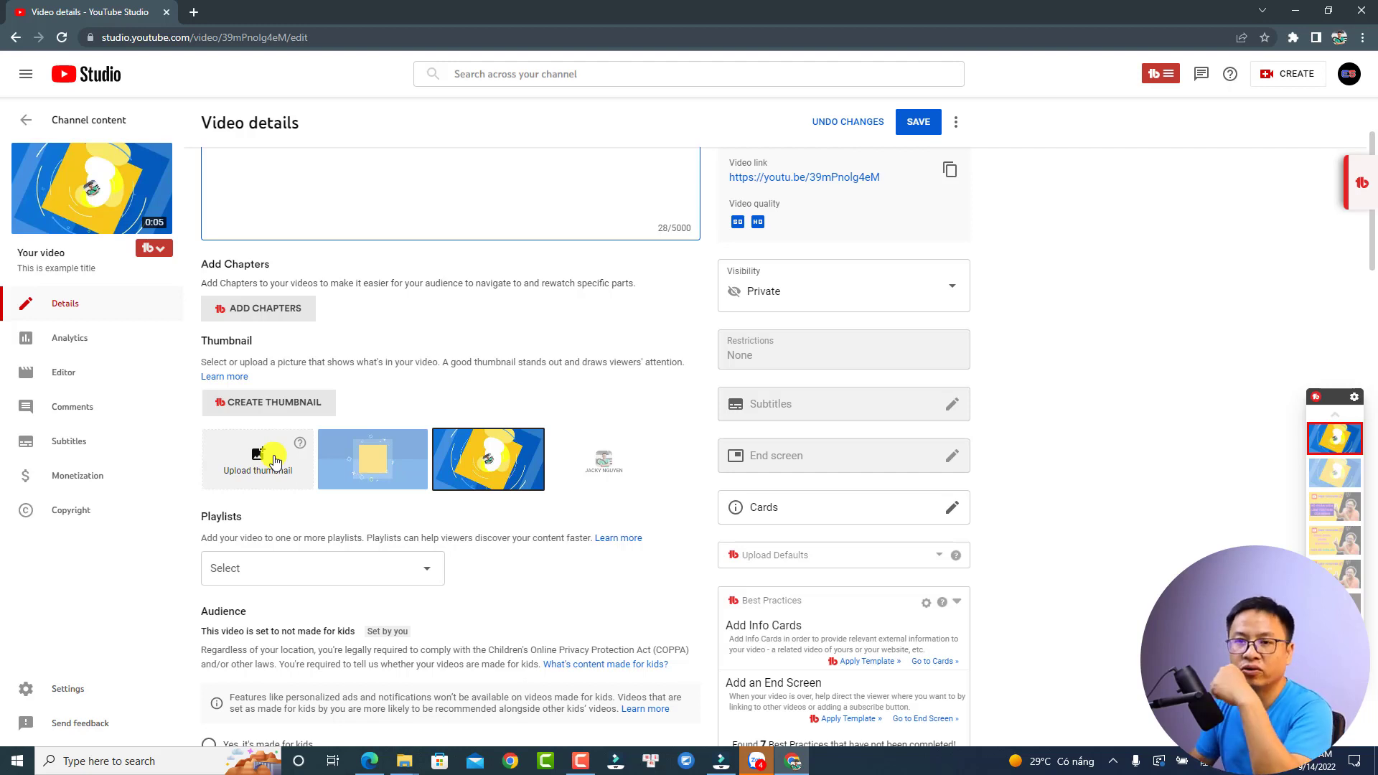
scroll(287, 513, down, 1)
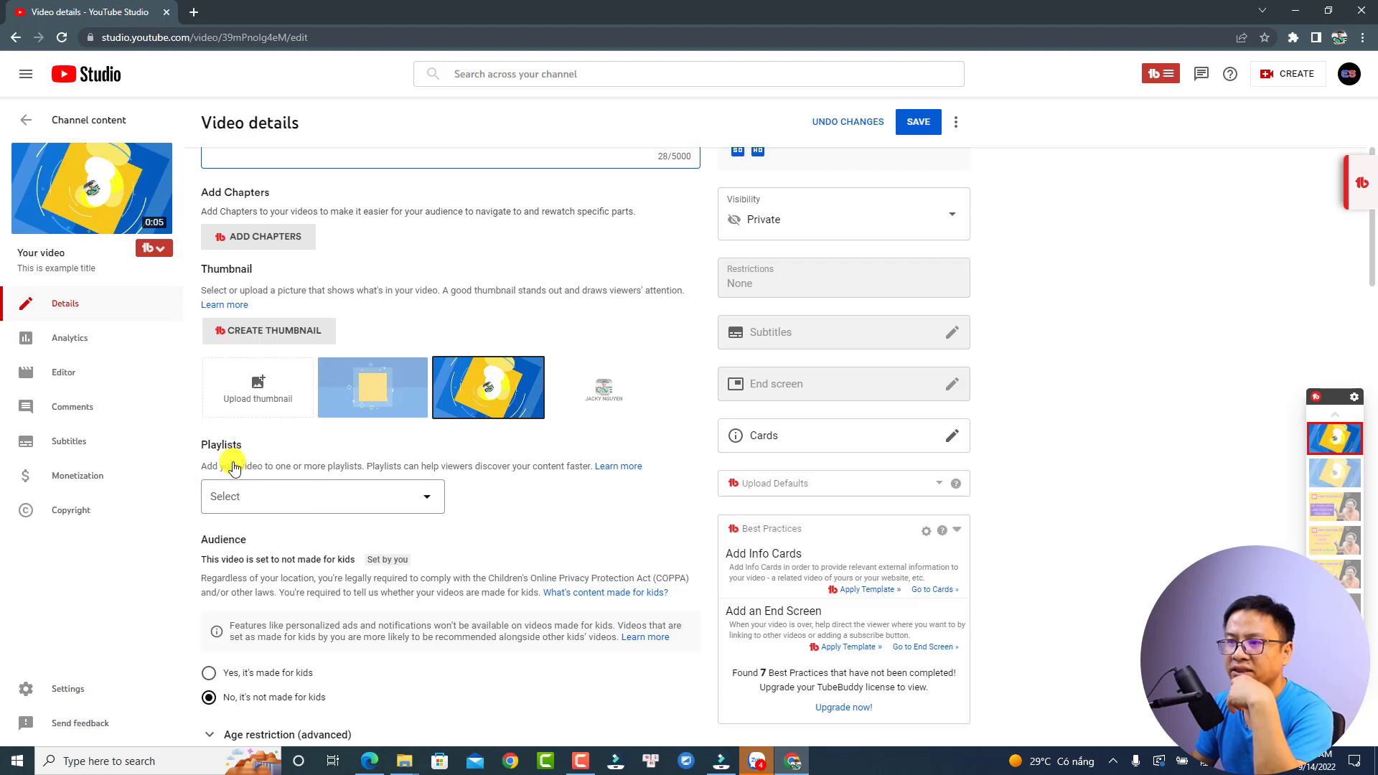
click(237, 497)
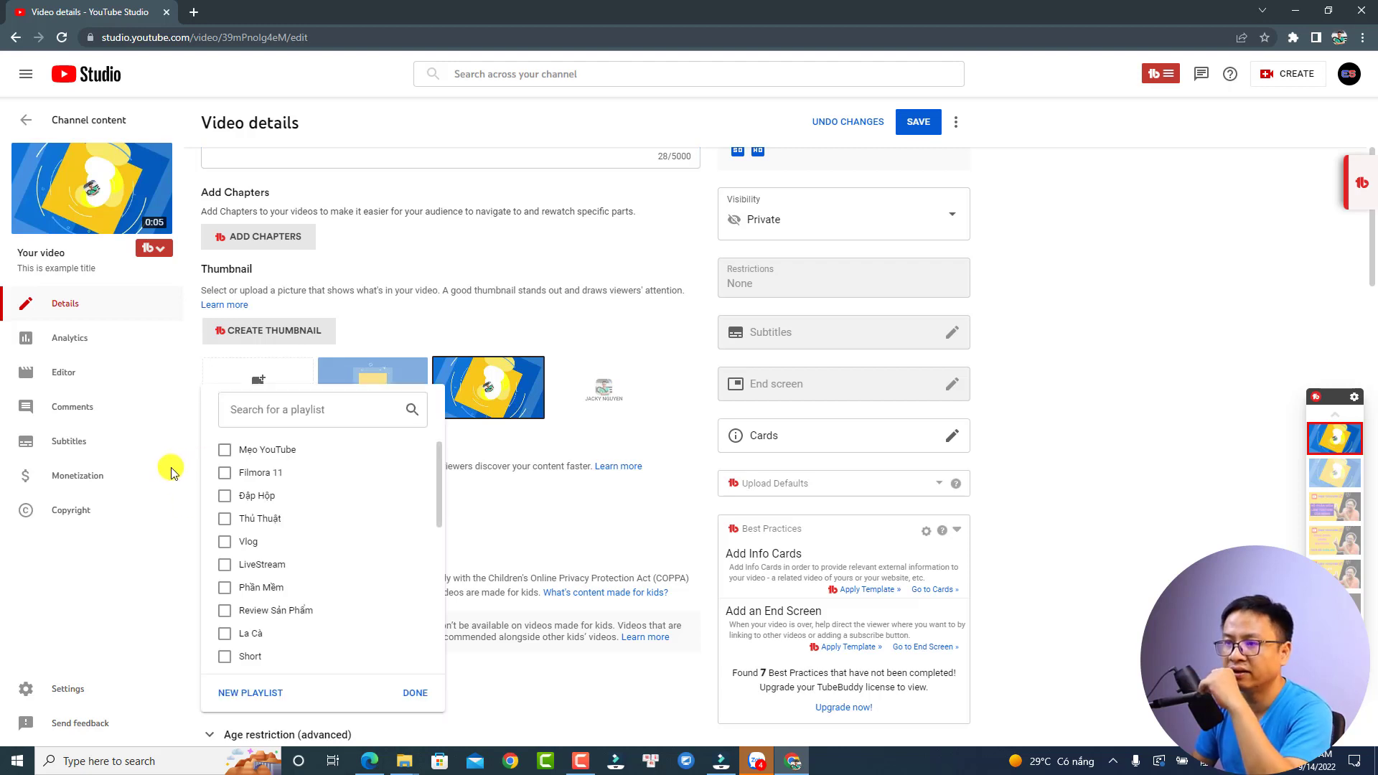
click(468, 542)
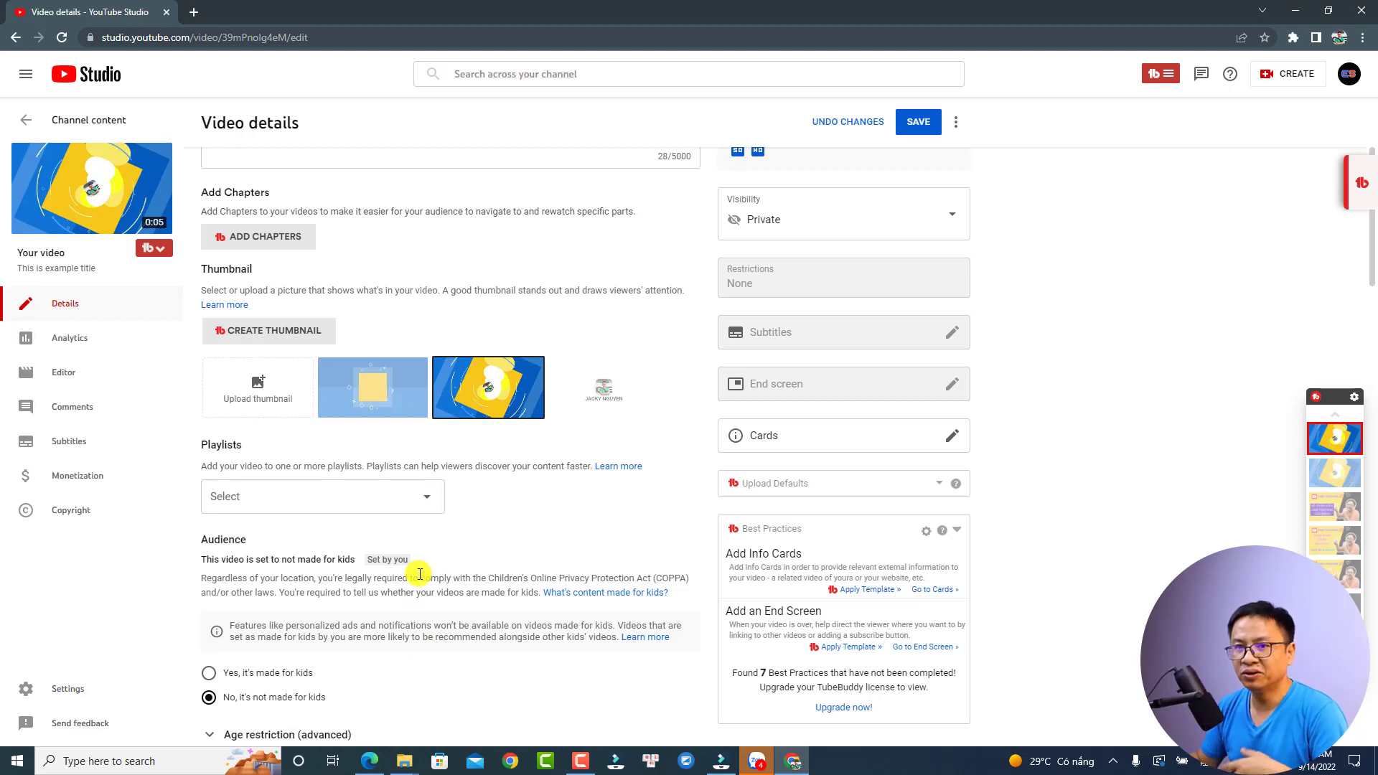
scroll(416, 666, down, 5)
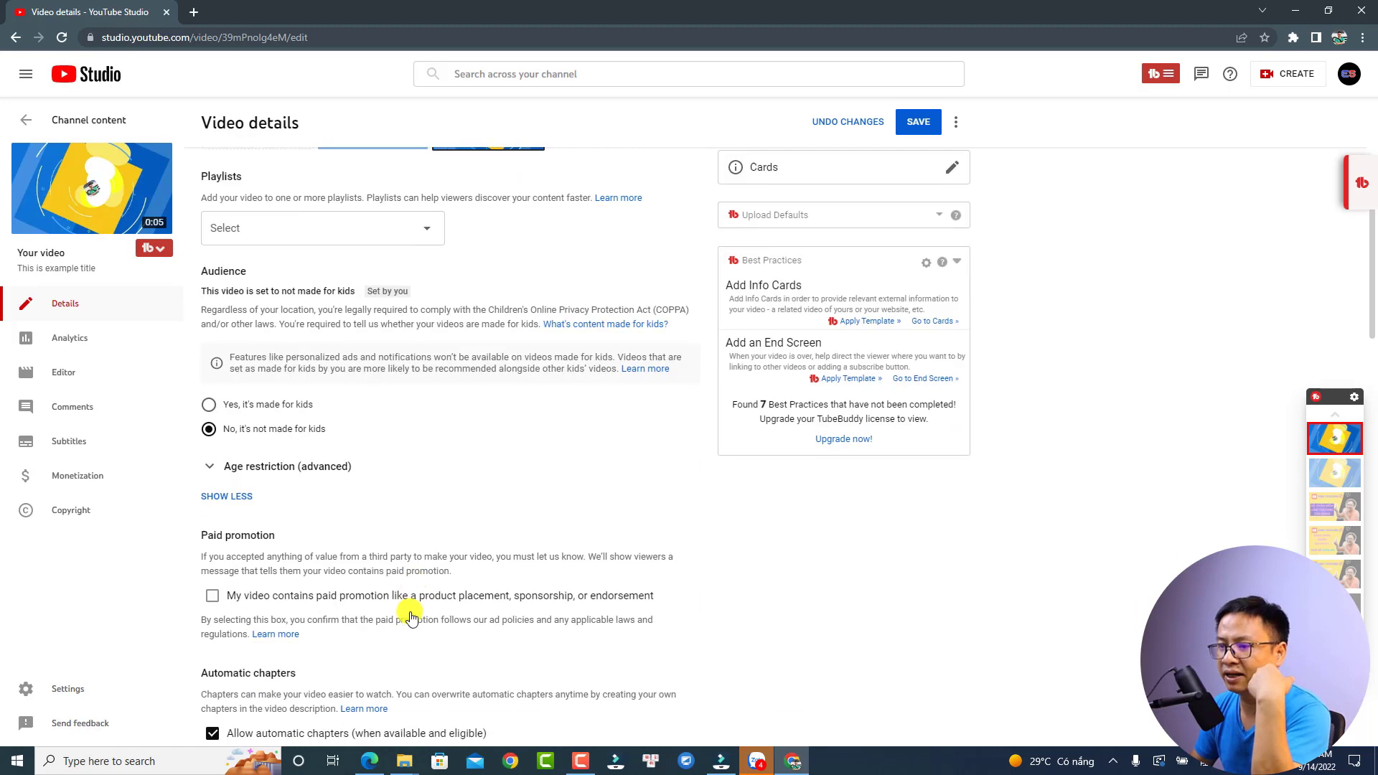
scroll(406, 585, down, 6)
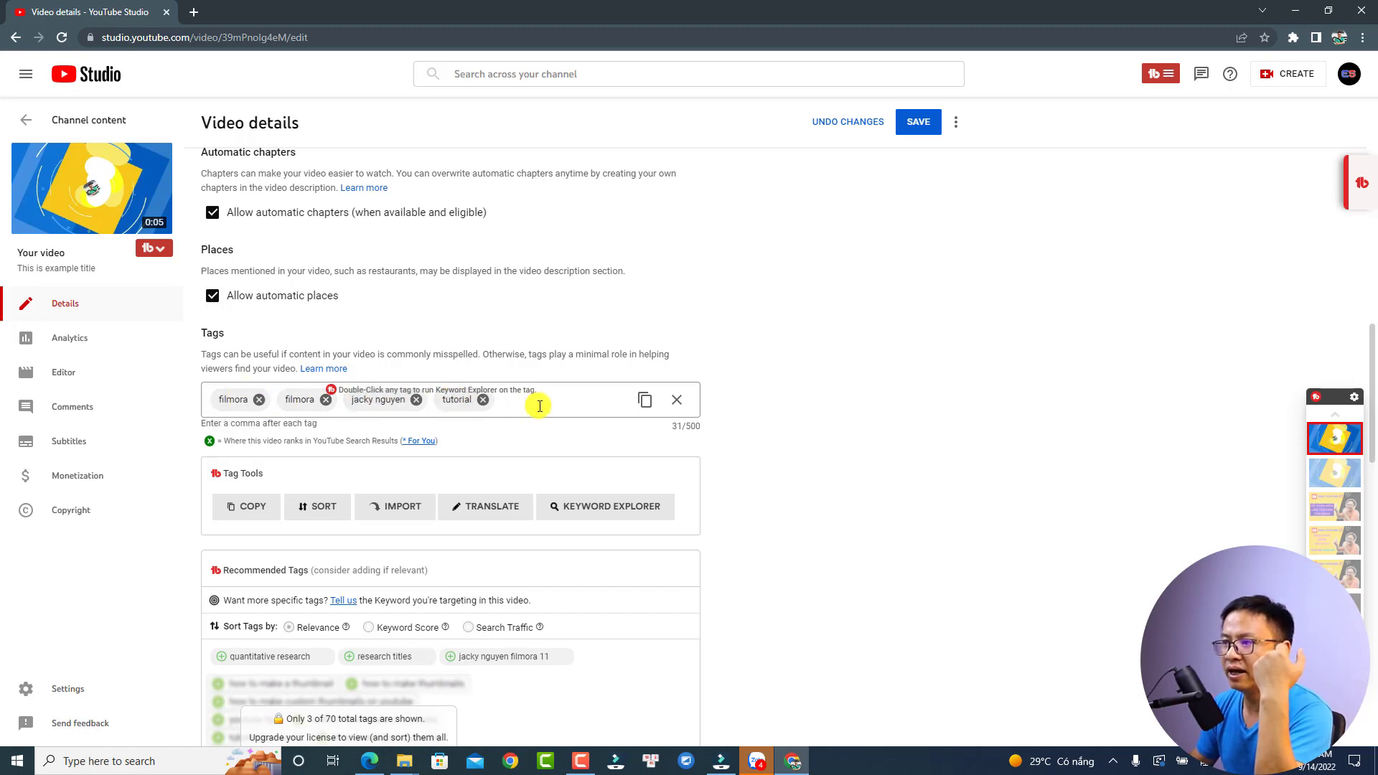
scroll(459, 524, down, 4)
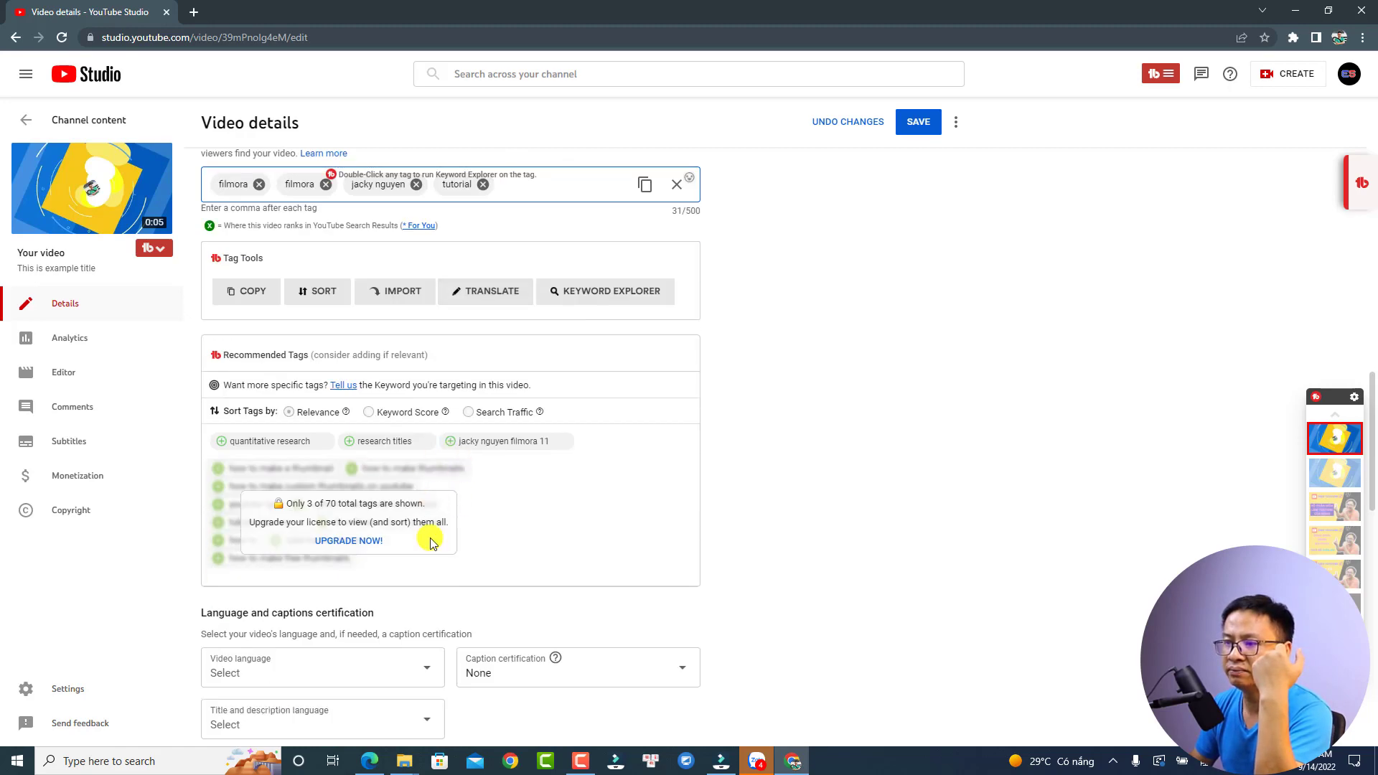
scroll(366, 474, down, 4)
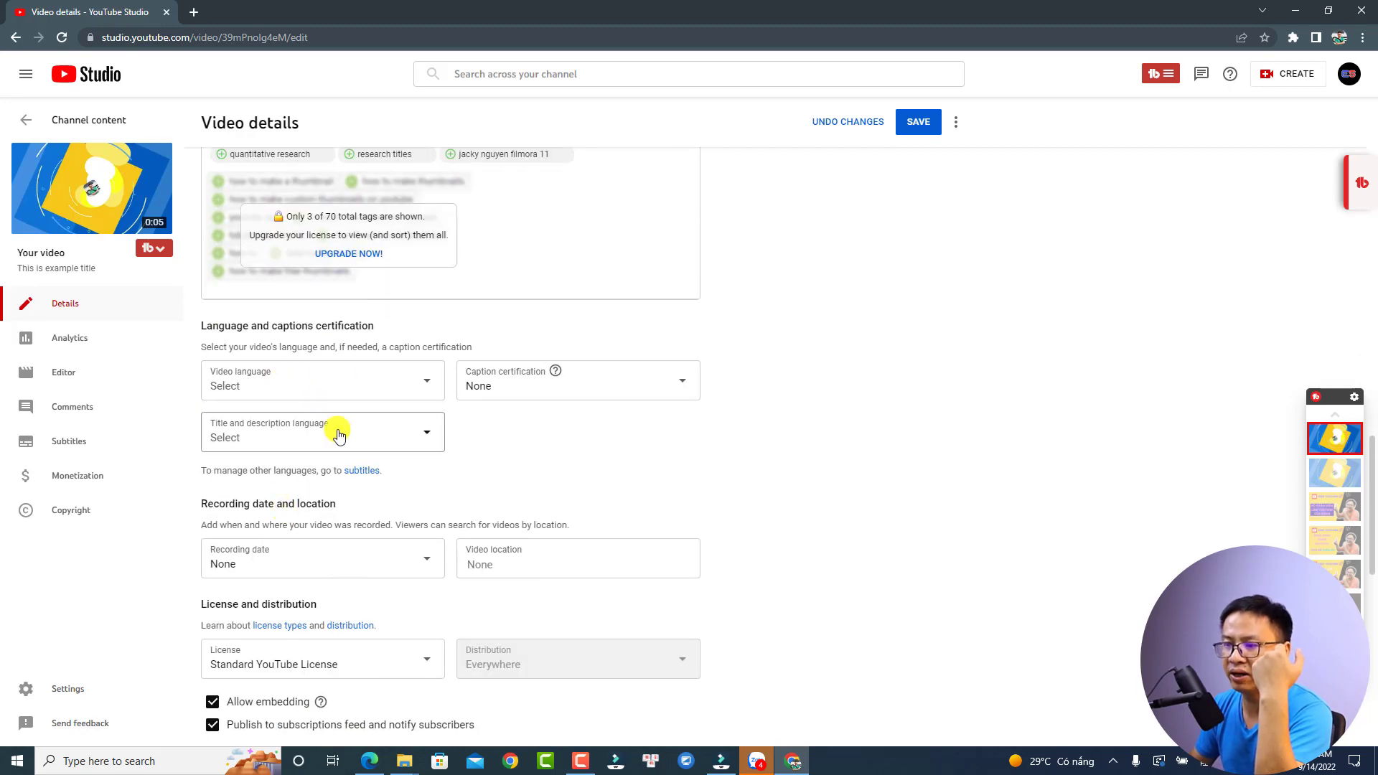
scroll(431, 502, down, 4)
scroll(439, 503, down, 6)
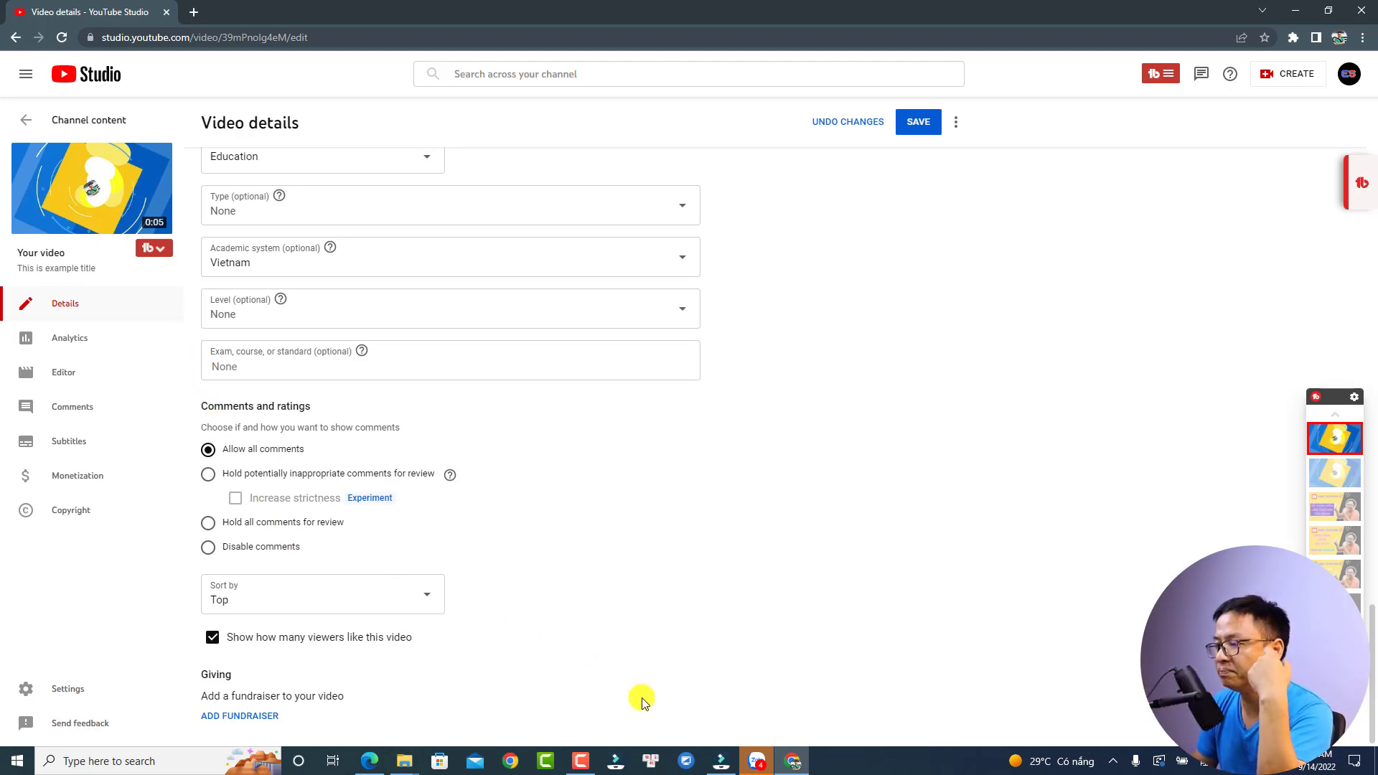
Back in Filmora, set Export to TikTok and start the TikTok account login.
click(716, 764)
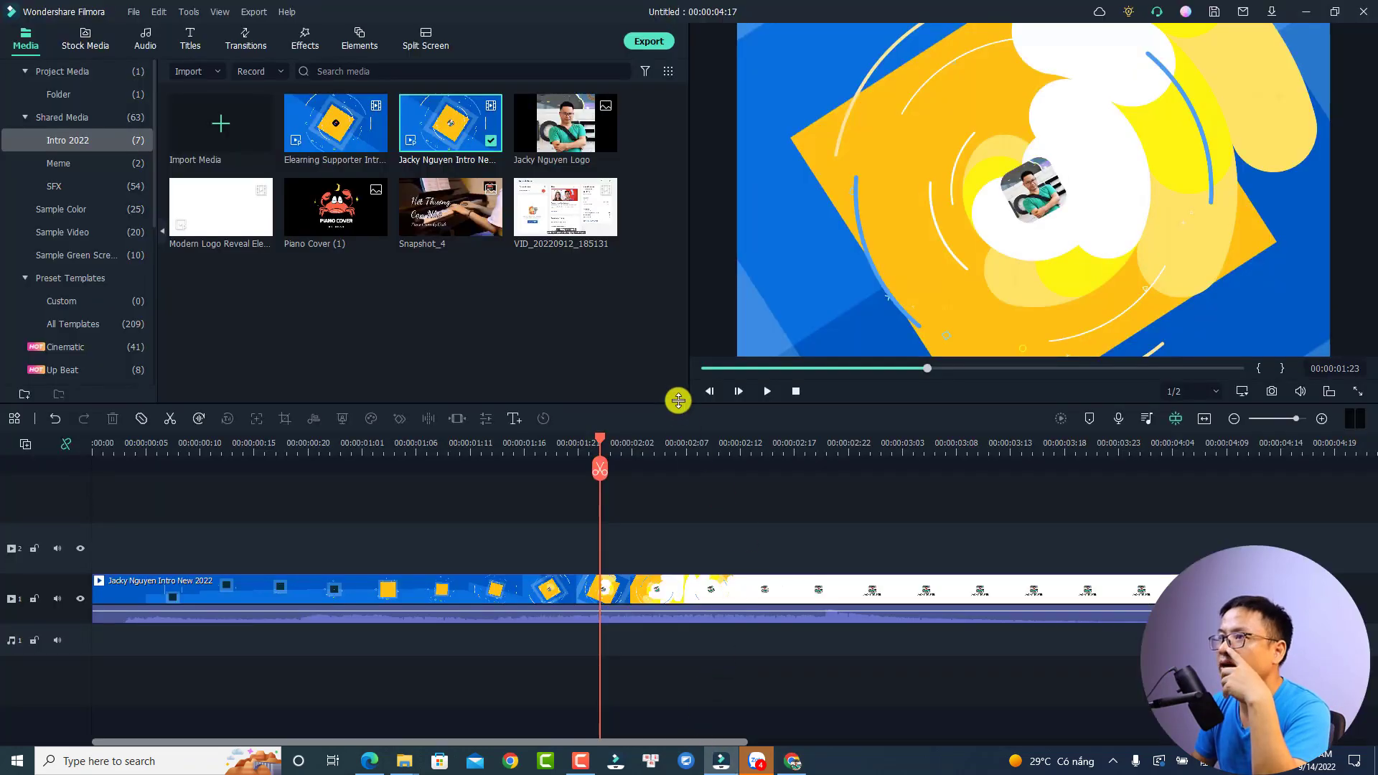
click(650, 42)
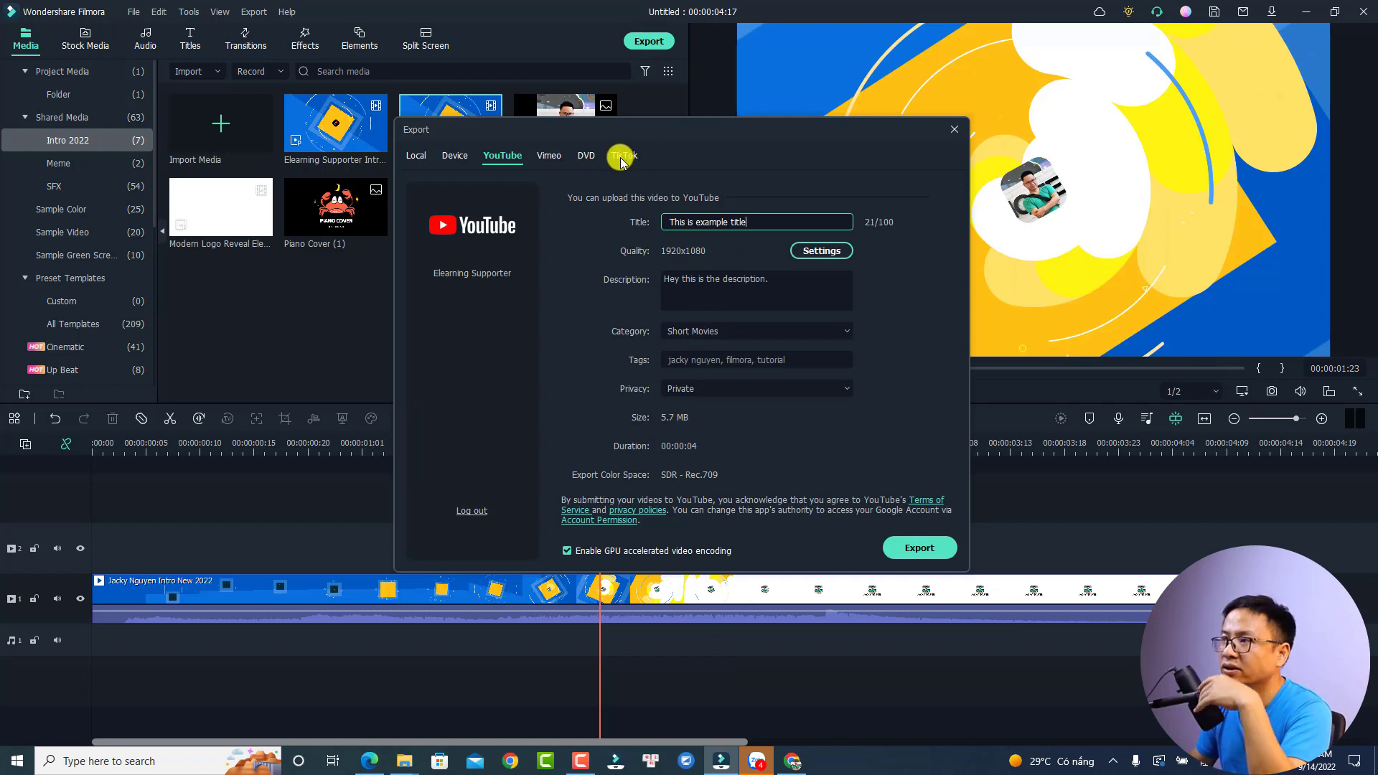
click(622, 156)
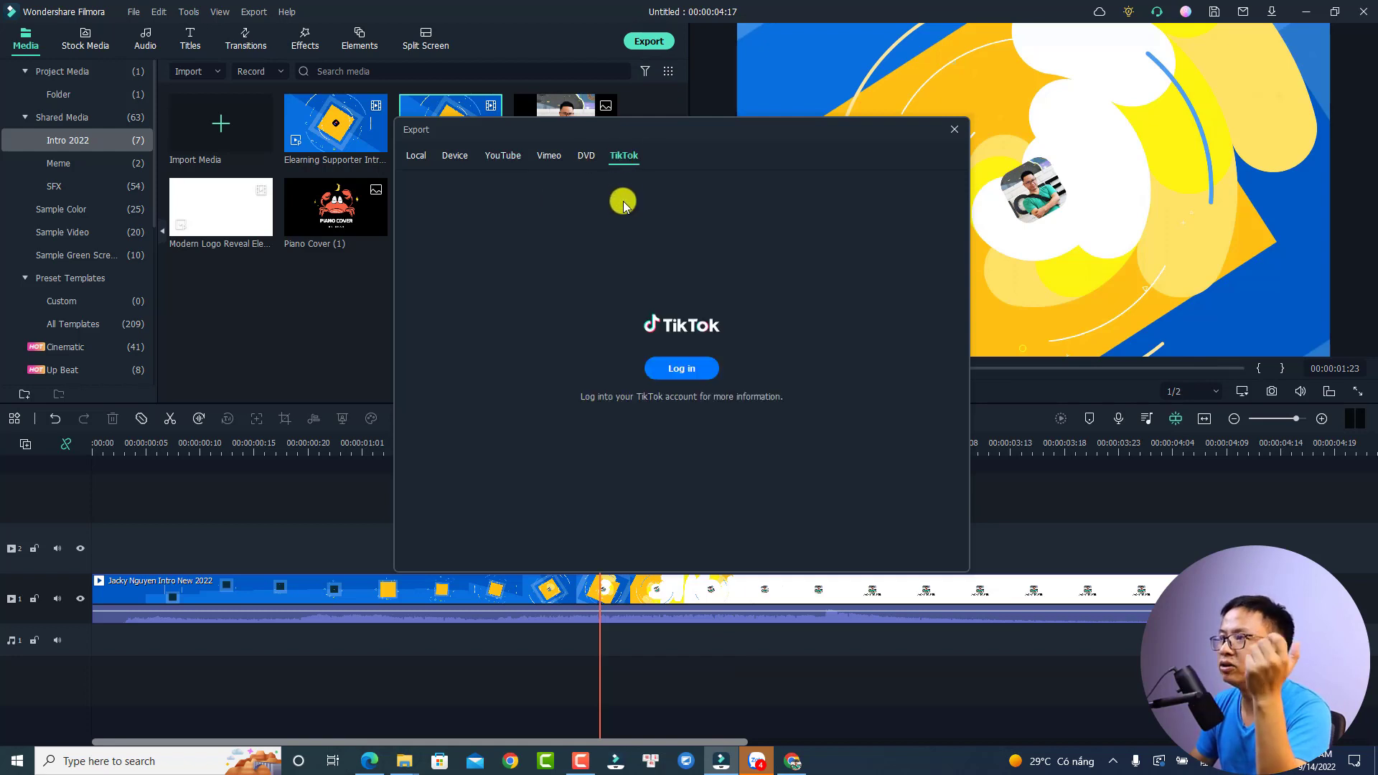
click(681, 369)
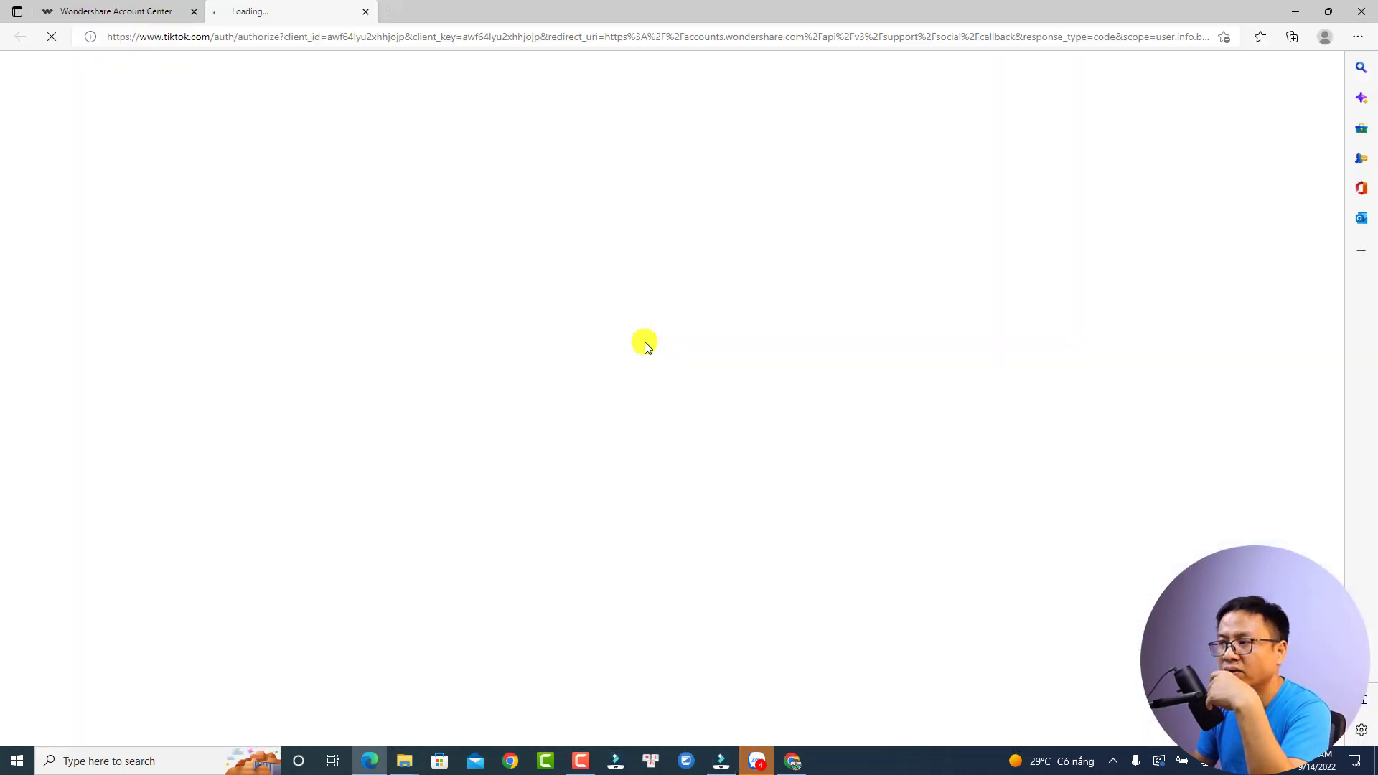